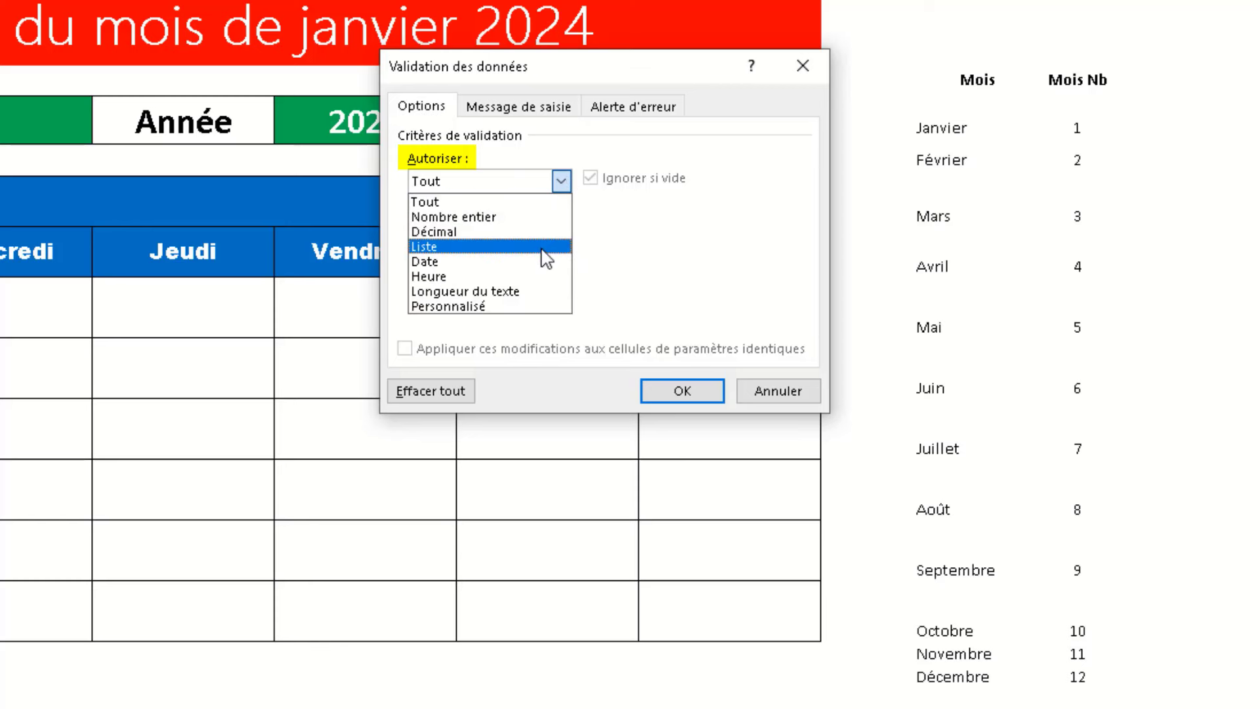
- Restrict month cell D3 to a drop-down list sourced from =$K$3:$K$14, and choose Janvier in it
left_click(545, 247)
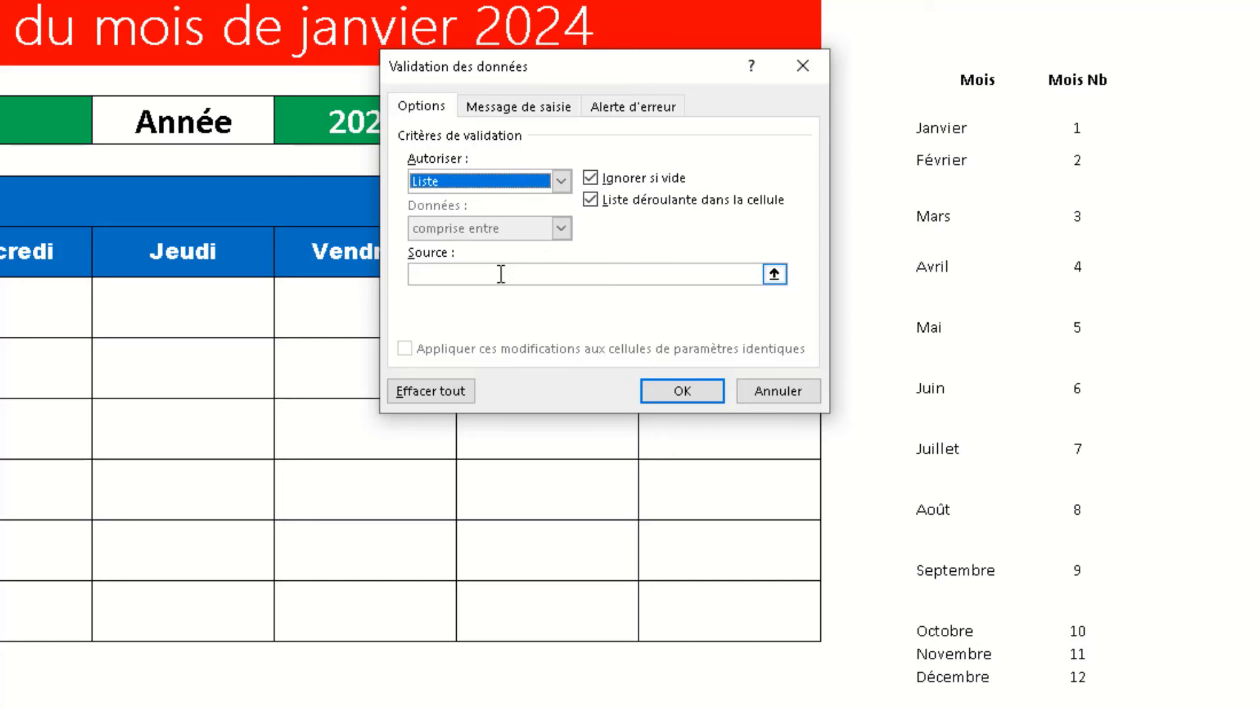
left_click(433, 275)
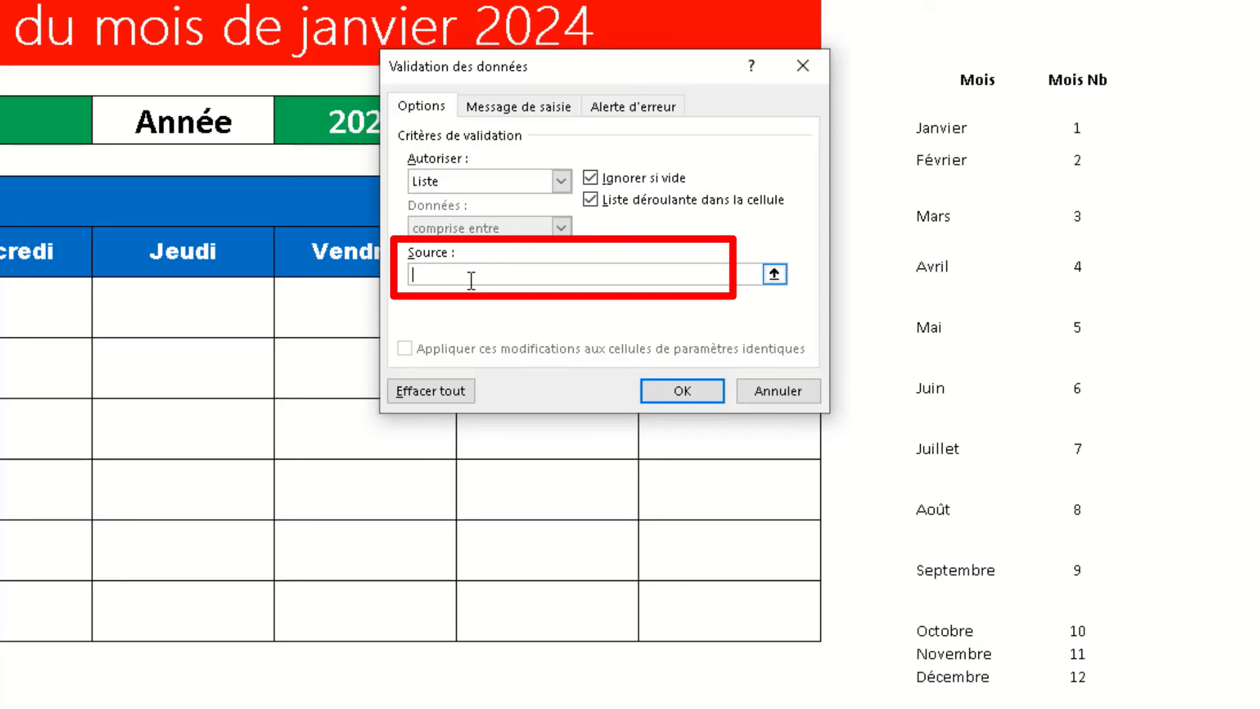
left_click_drag(923, 129, 956, 670)
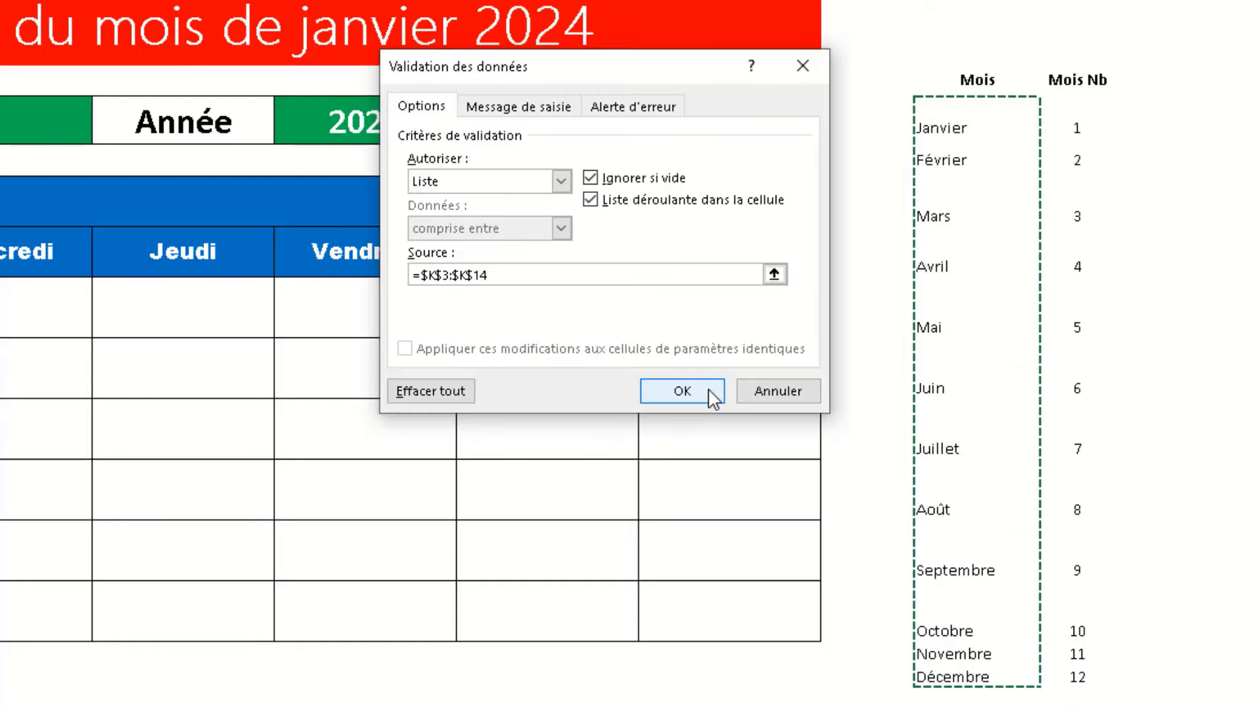
left_click(714, 396)
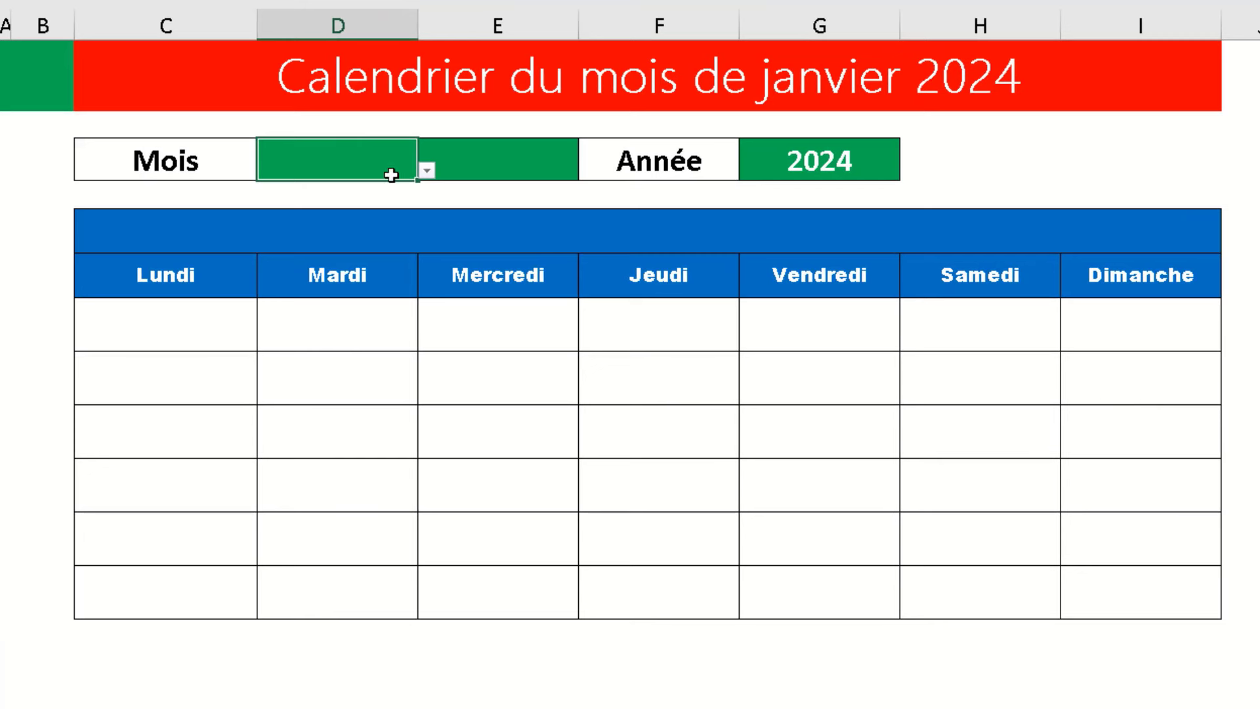
left_click(427, 171)
left_click(381, 186)
- Enter the formula =RECHERCHEV(D3;K2:L14;2;0) in cell E3 to look up the selected month's number
left_click(495, 164)
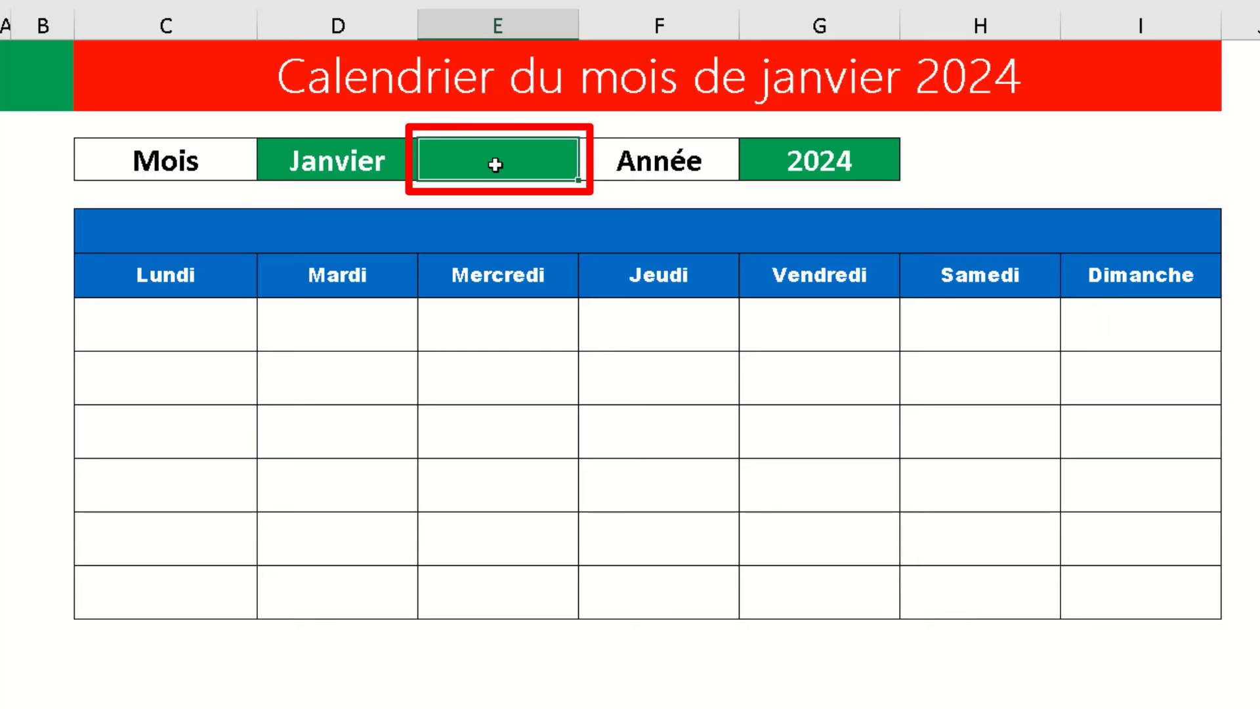
double_click(495, 165)
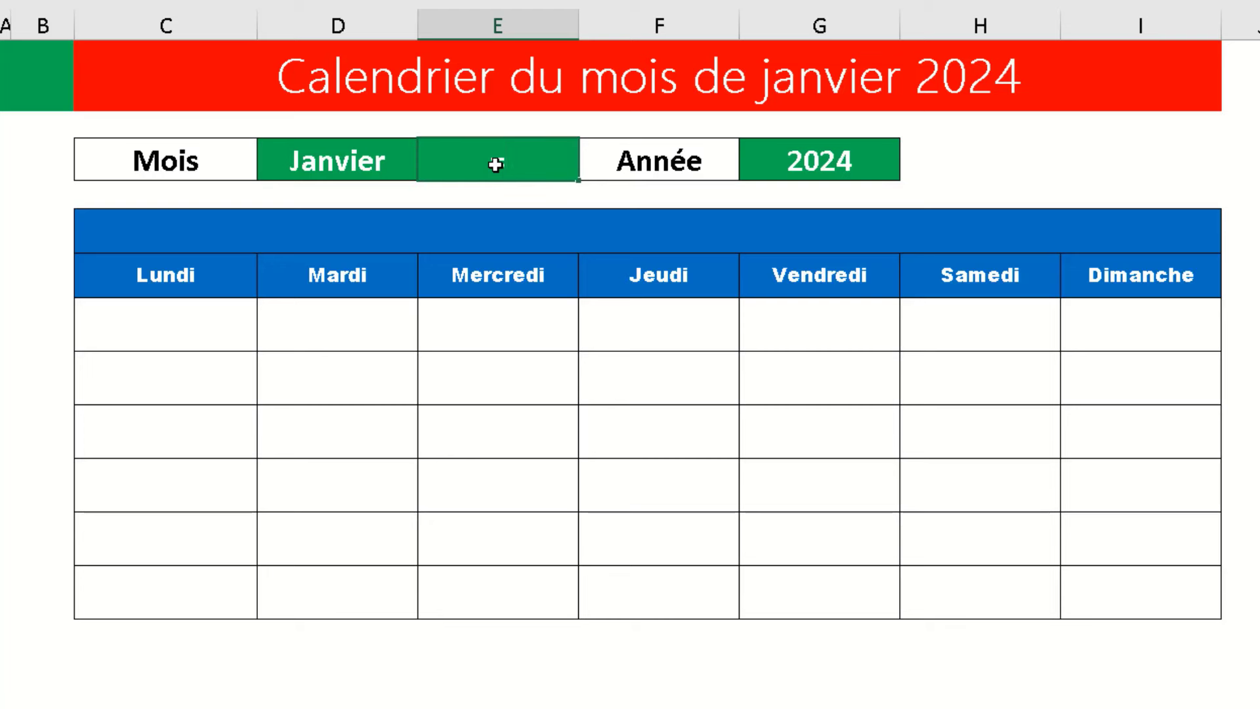
type("=recher")
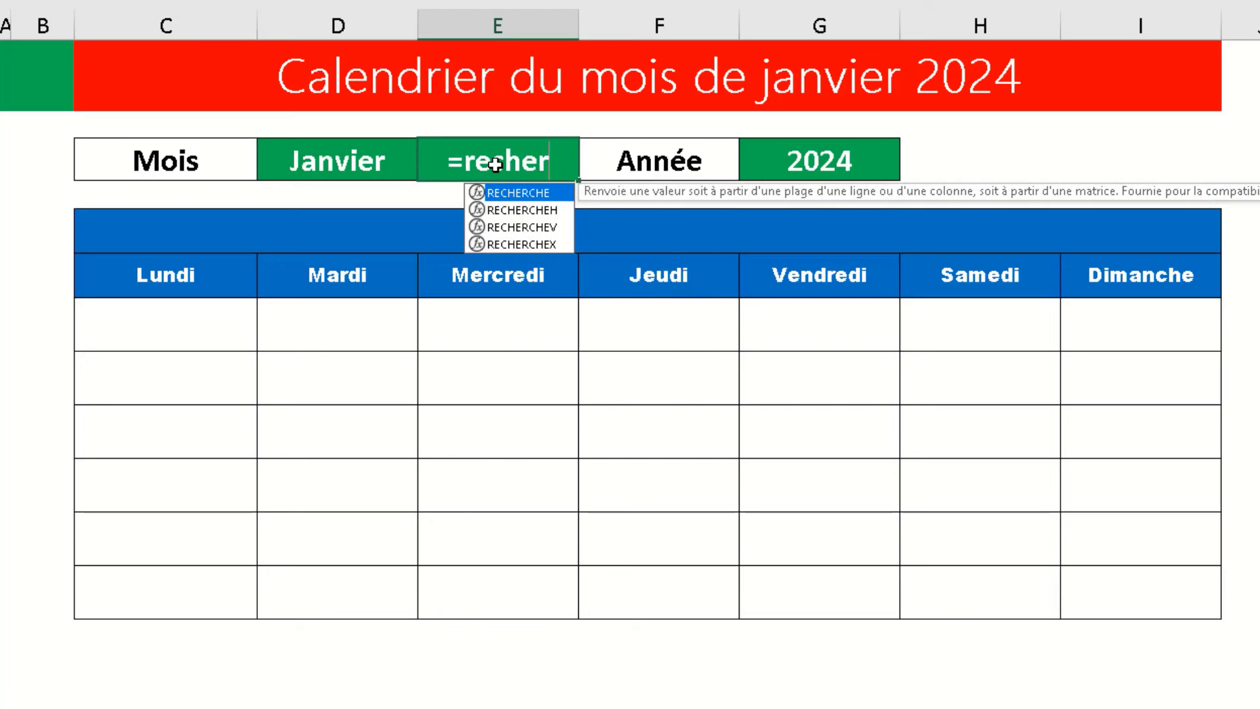
double_click(522, 227)
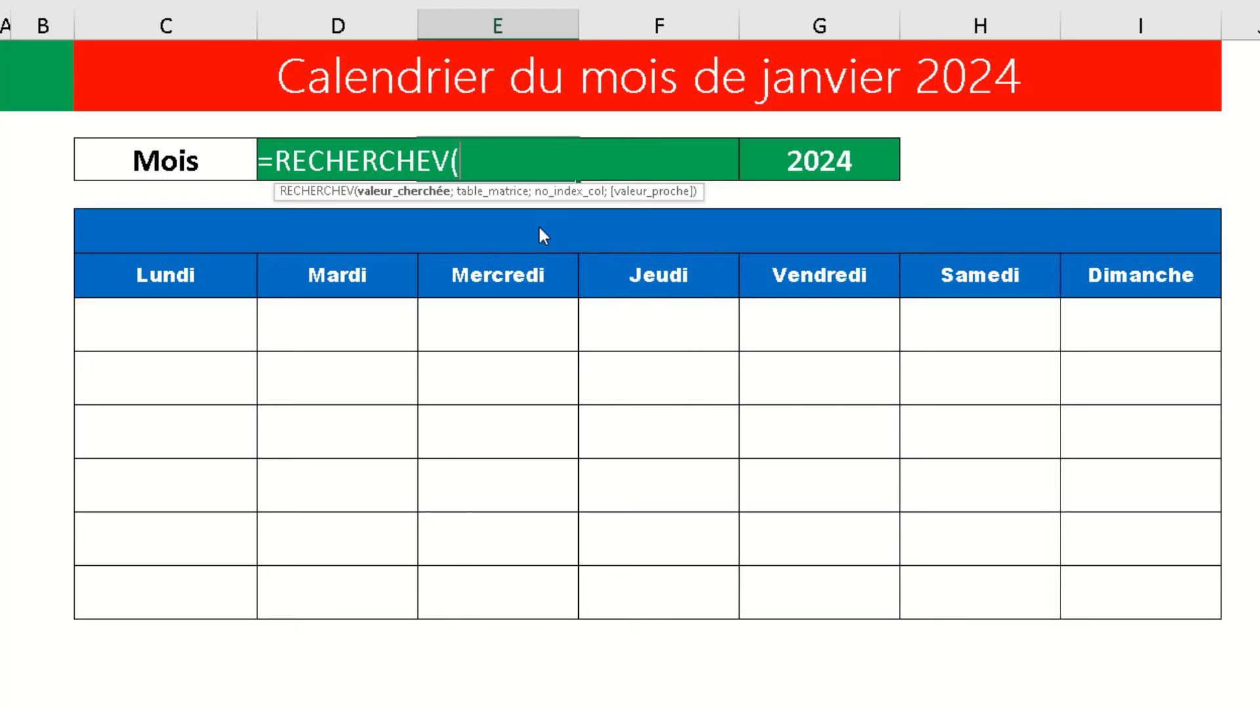
left_click(209, 160)
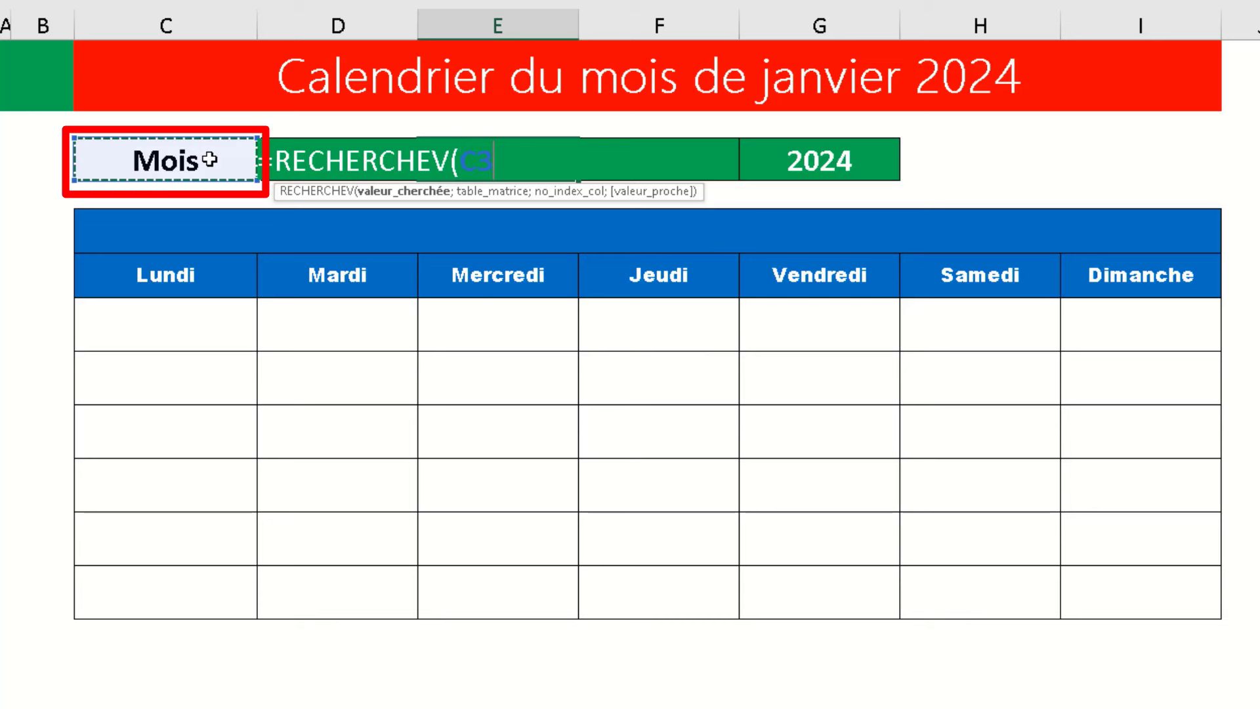
key("Right")
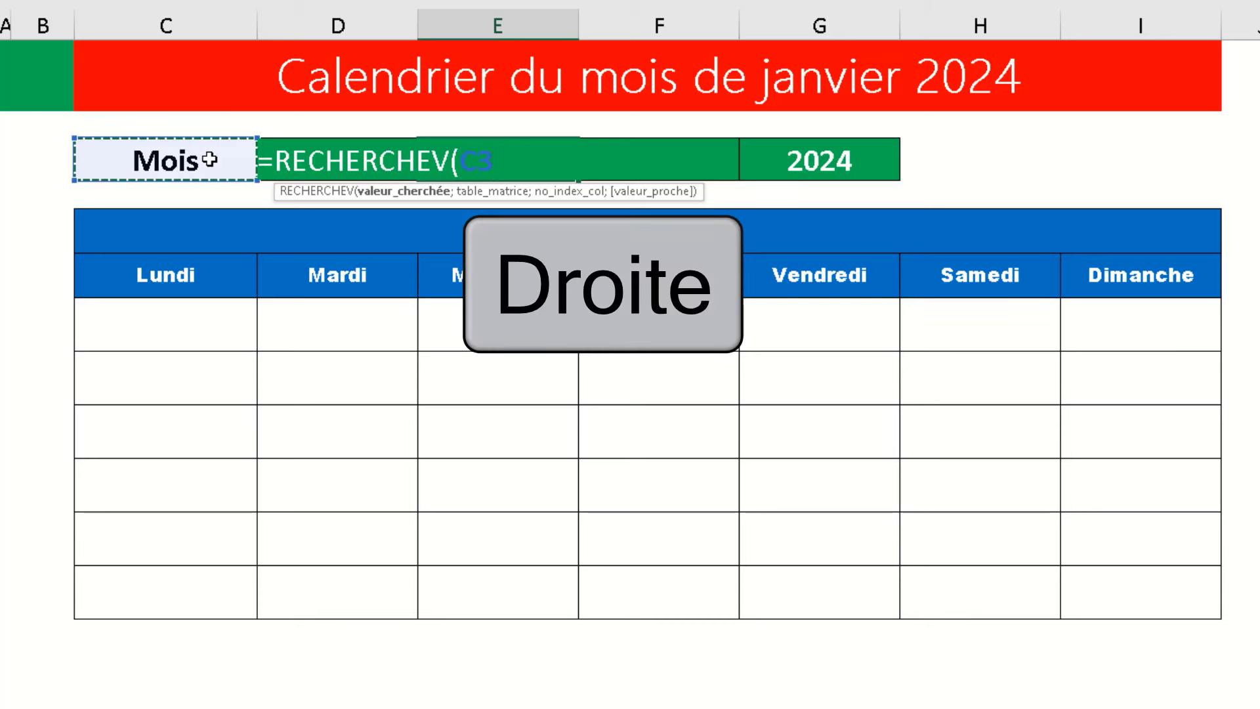
key("Right")
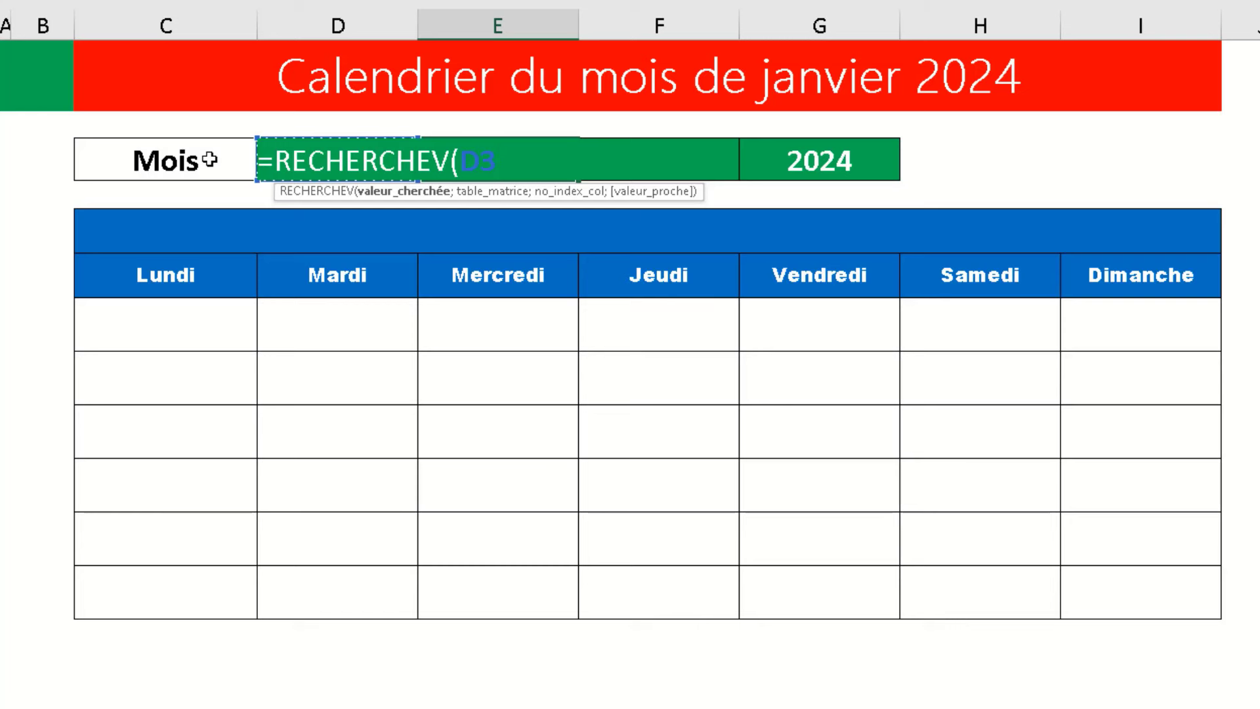
type(";")
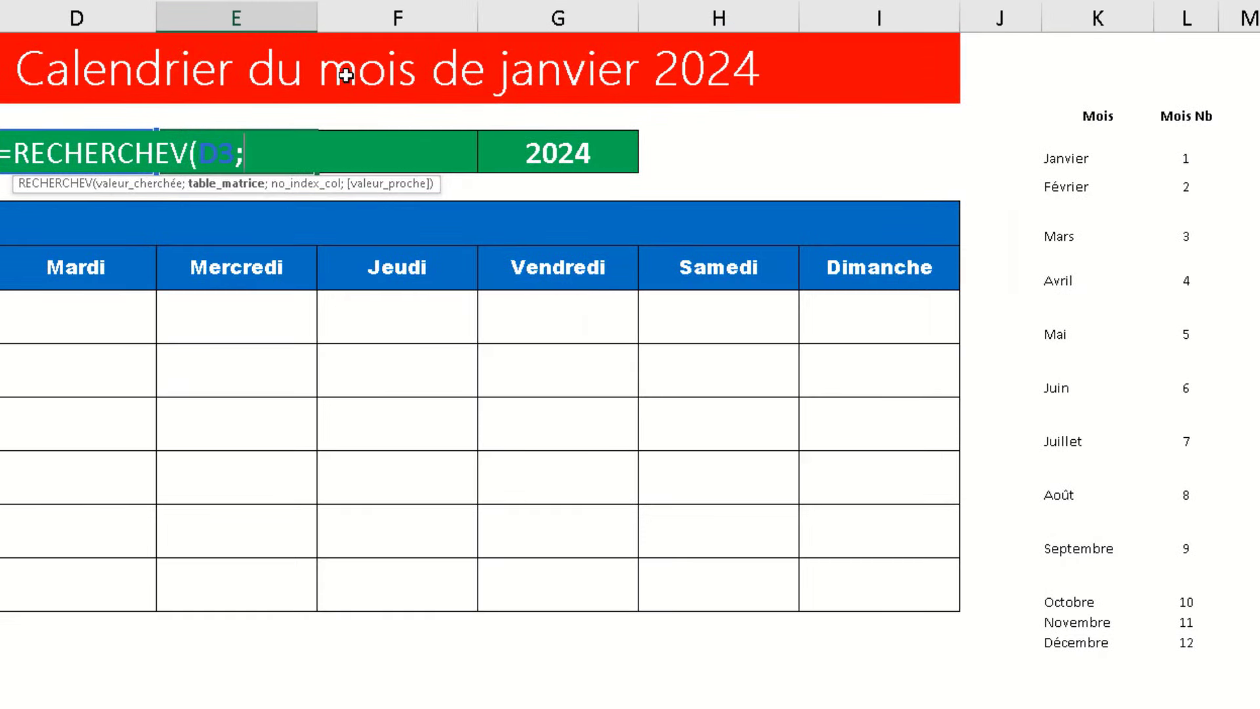
mouse_move(1089, 115)
left_mouse_down()
mouse_move(1142, 298)
mouse_move(1175, 553)
mouse_move(1172, 650)
mouse_move(1177, 639)
left_mouse_up()
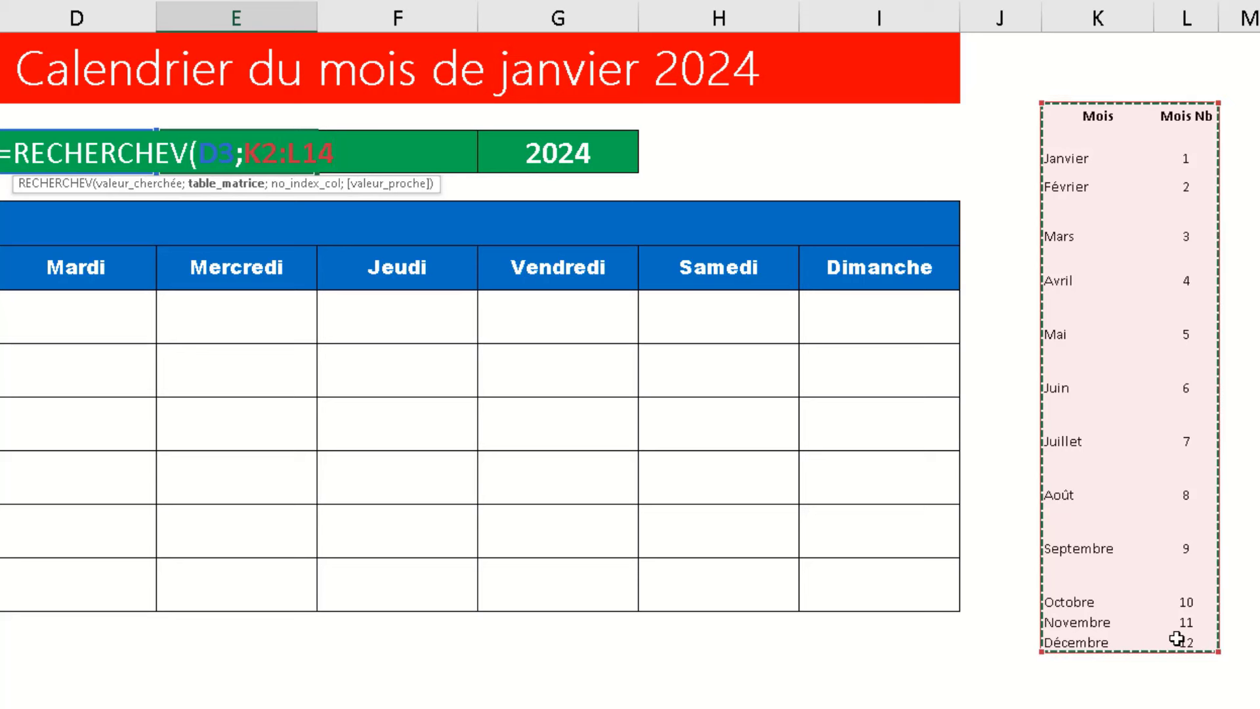
type(";")
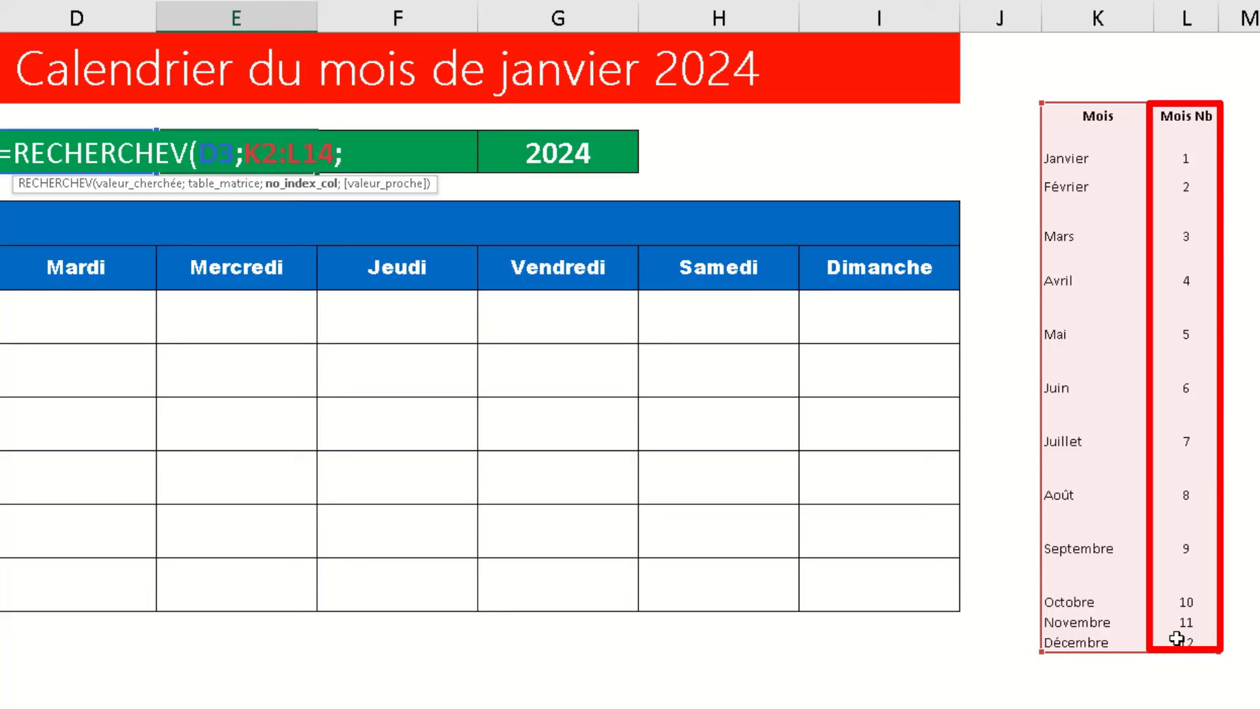
type("2;")
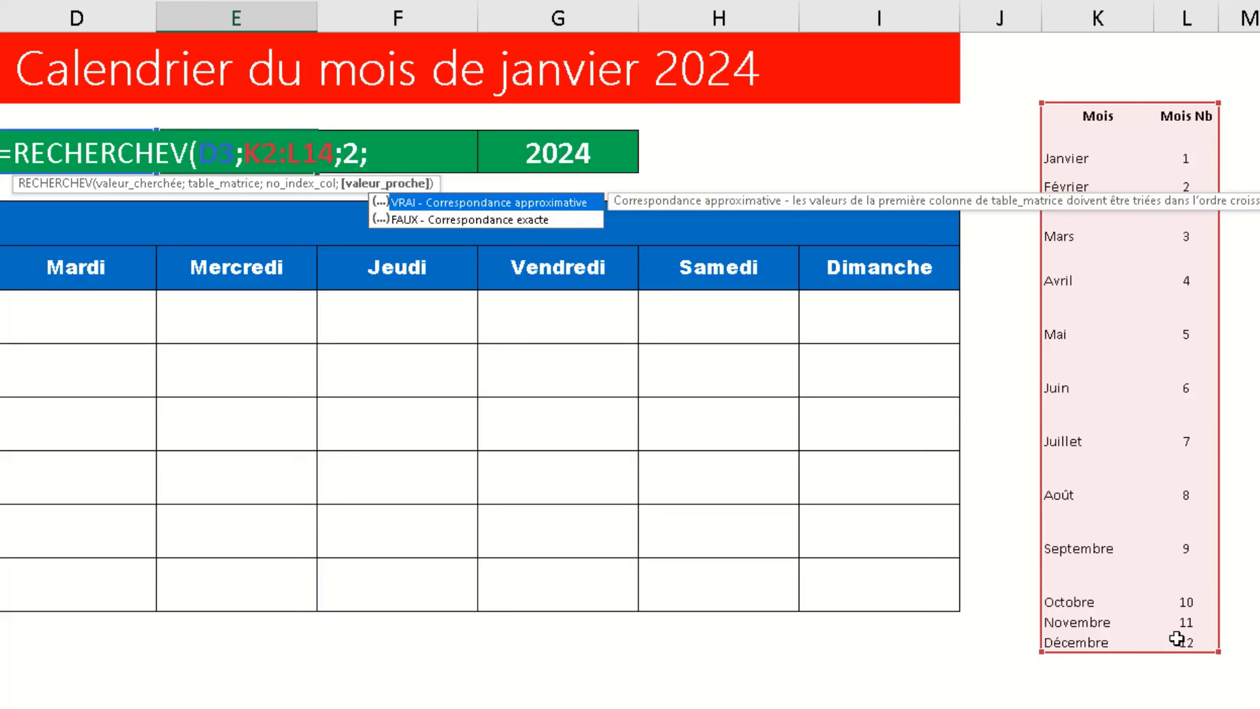
type("0)")
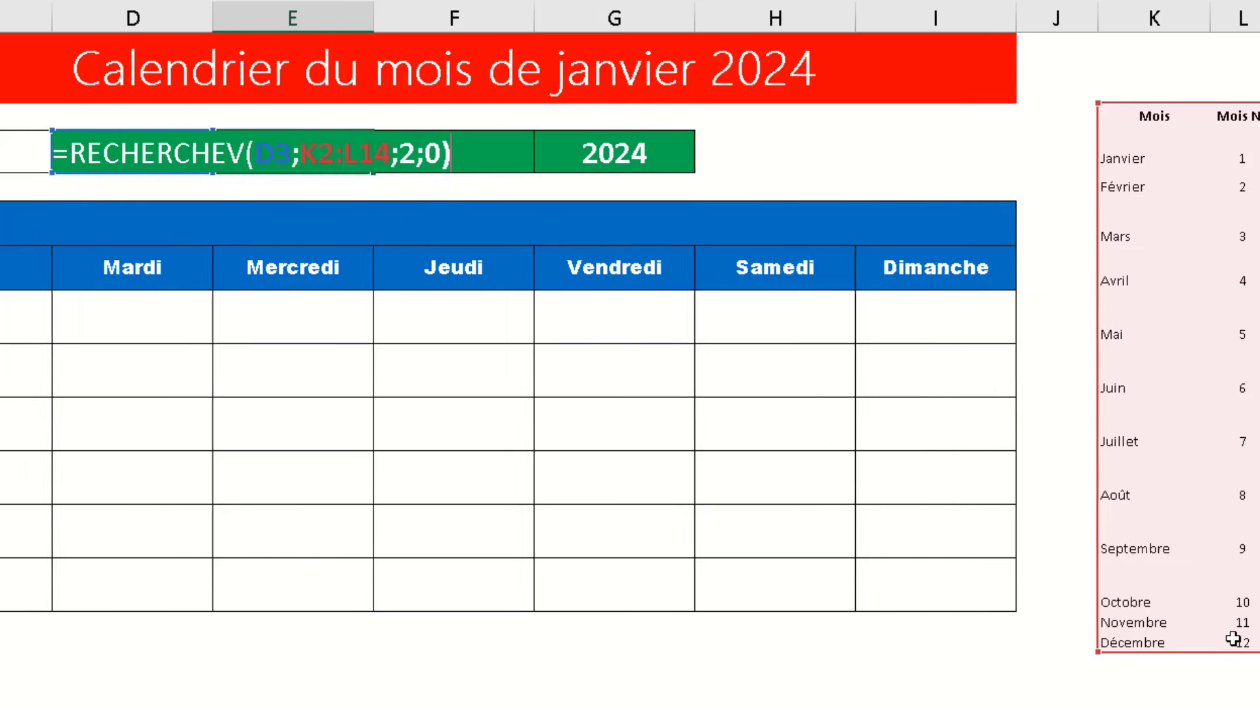
key("Return")
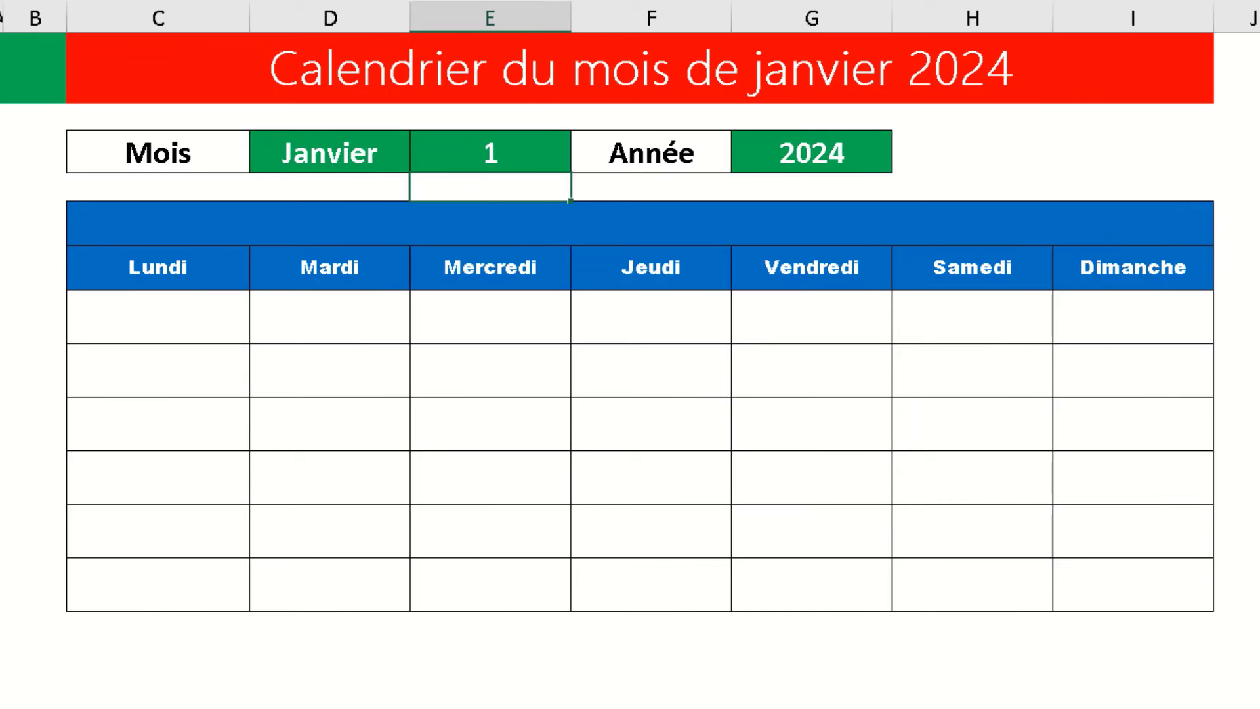
- Enter the formula =DATE(G3;E3;1) in the merged blue header cell C5 above the weekday names
left_click(820, 226)
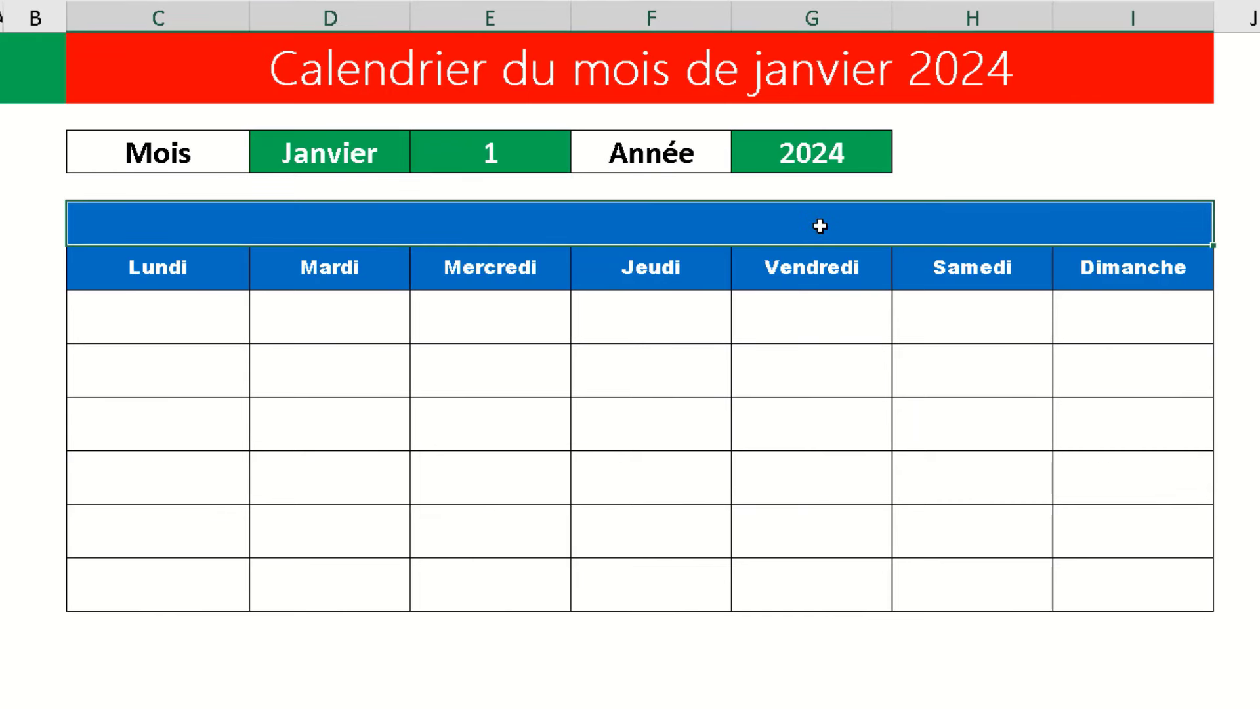
type("=DATE")
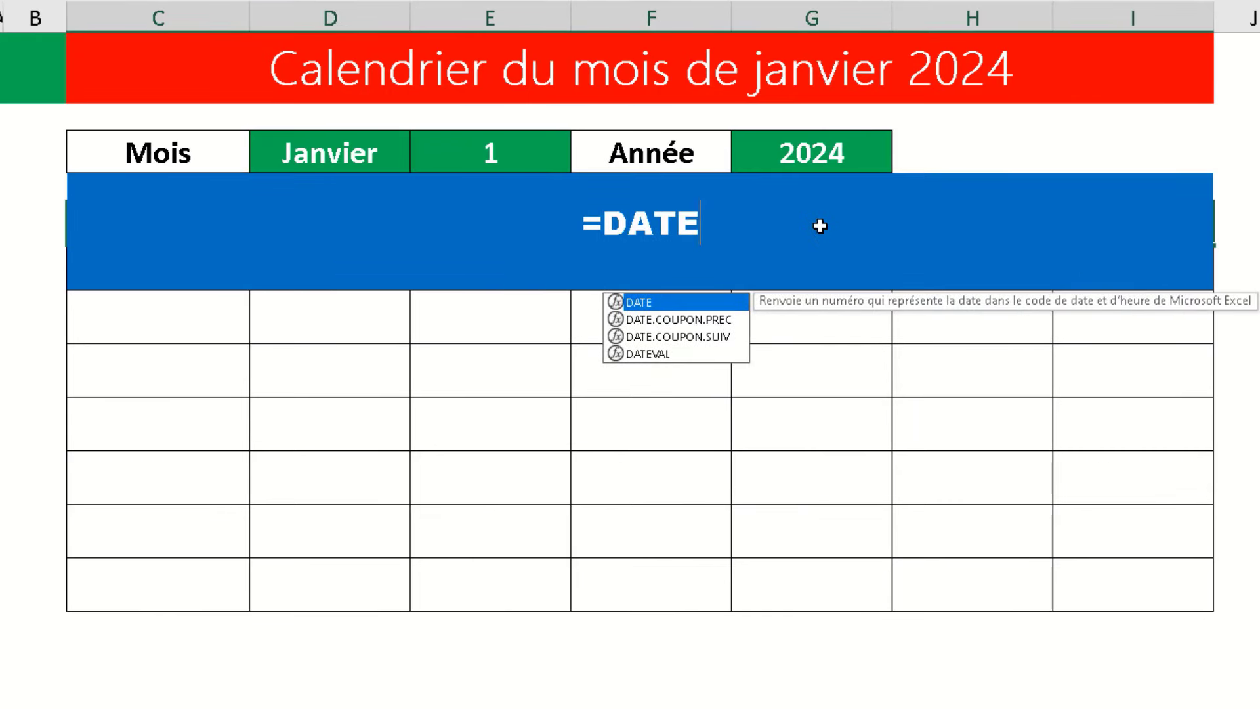
double_click(644, 305)
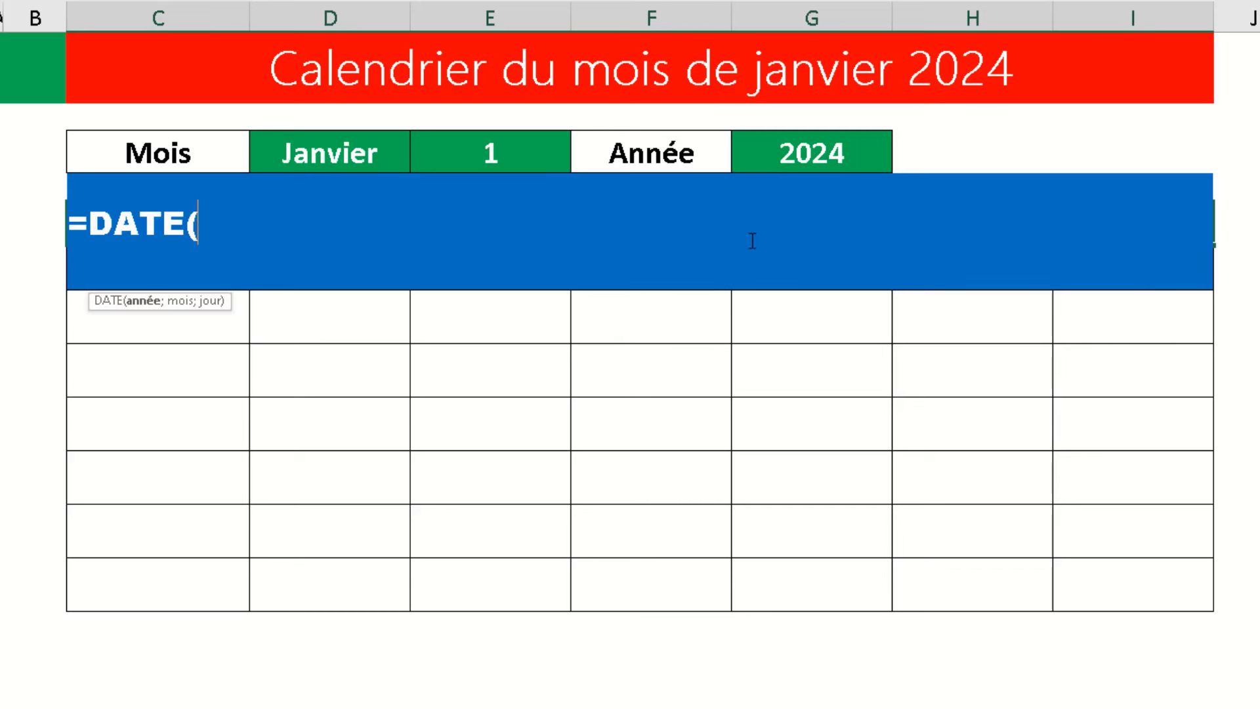
left_click(796, 160)
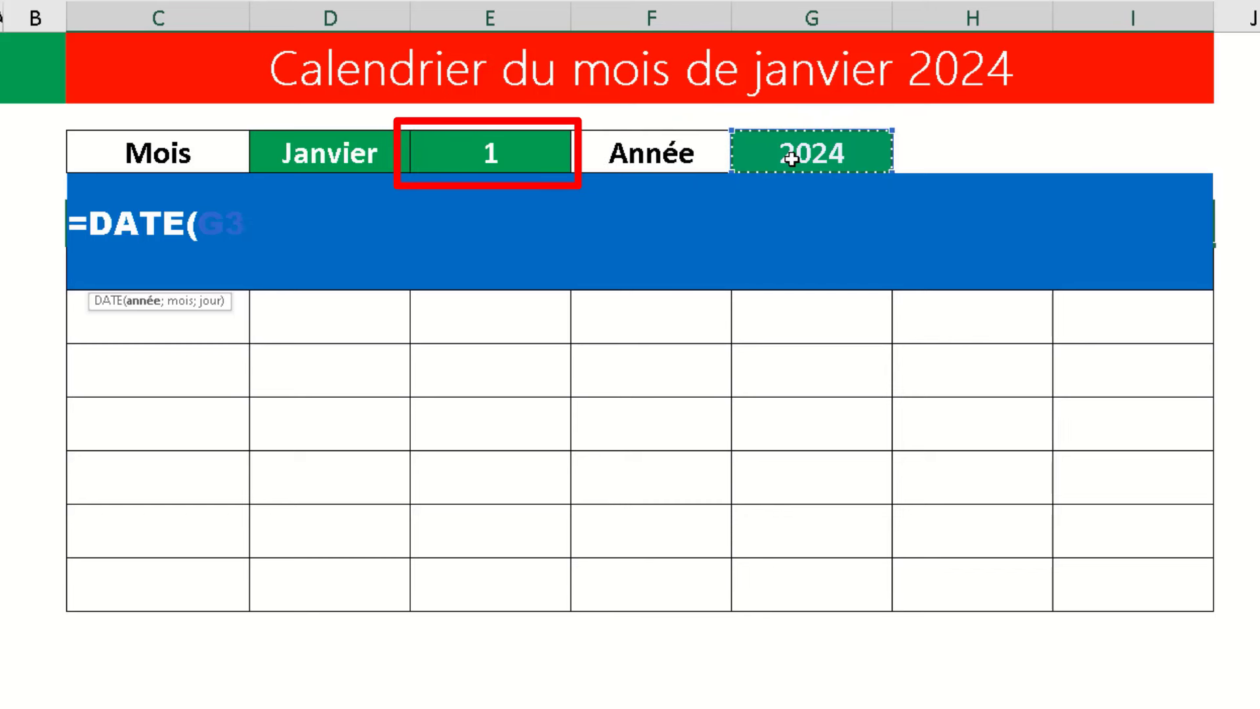
type(";")
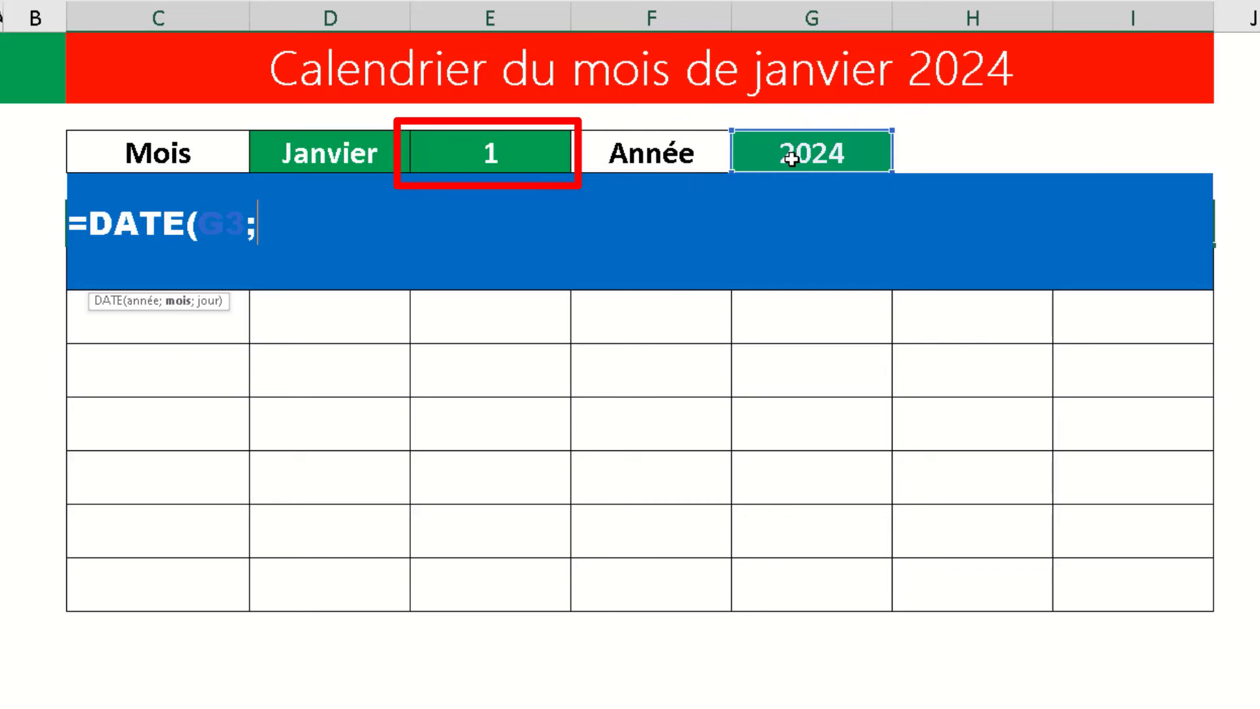
left_click(473, 157)
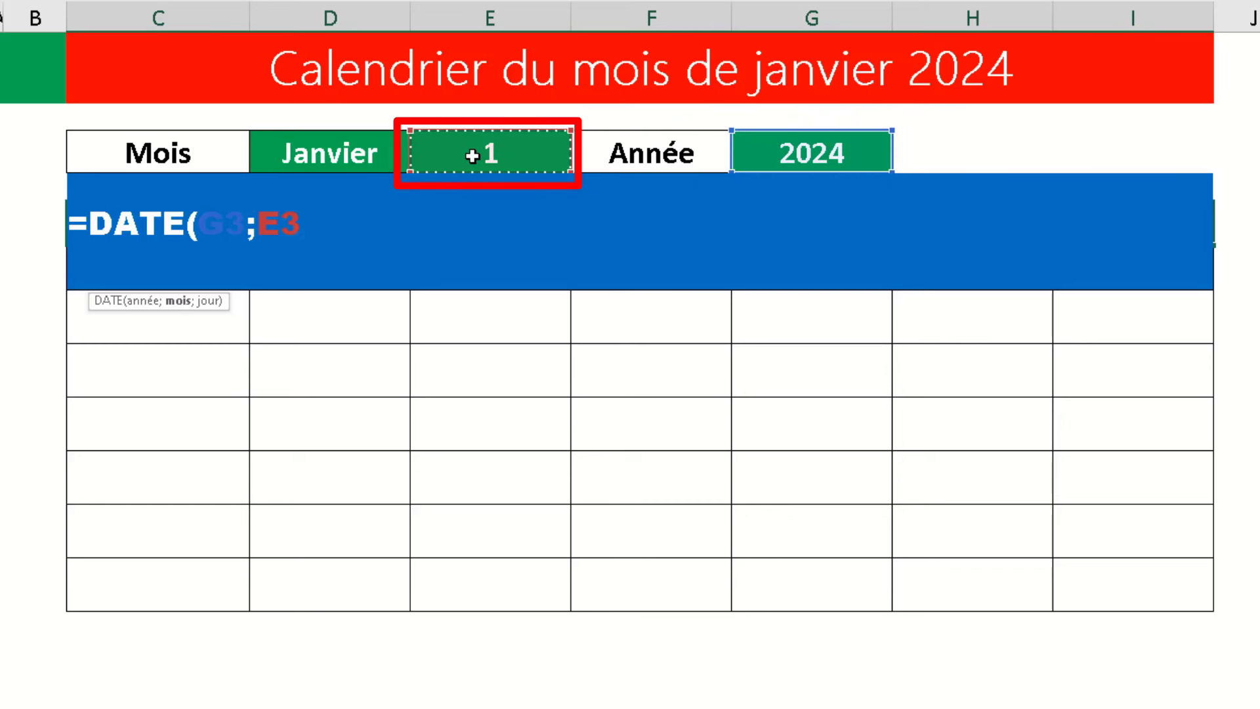
type(";1")
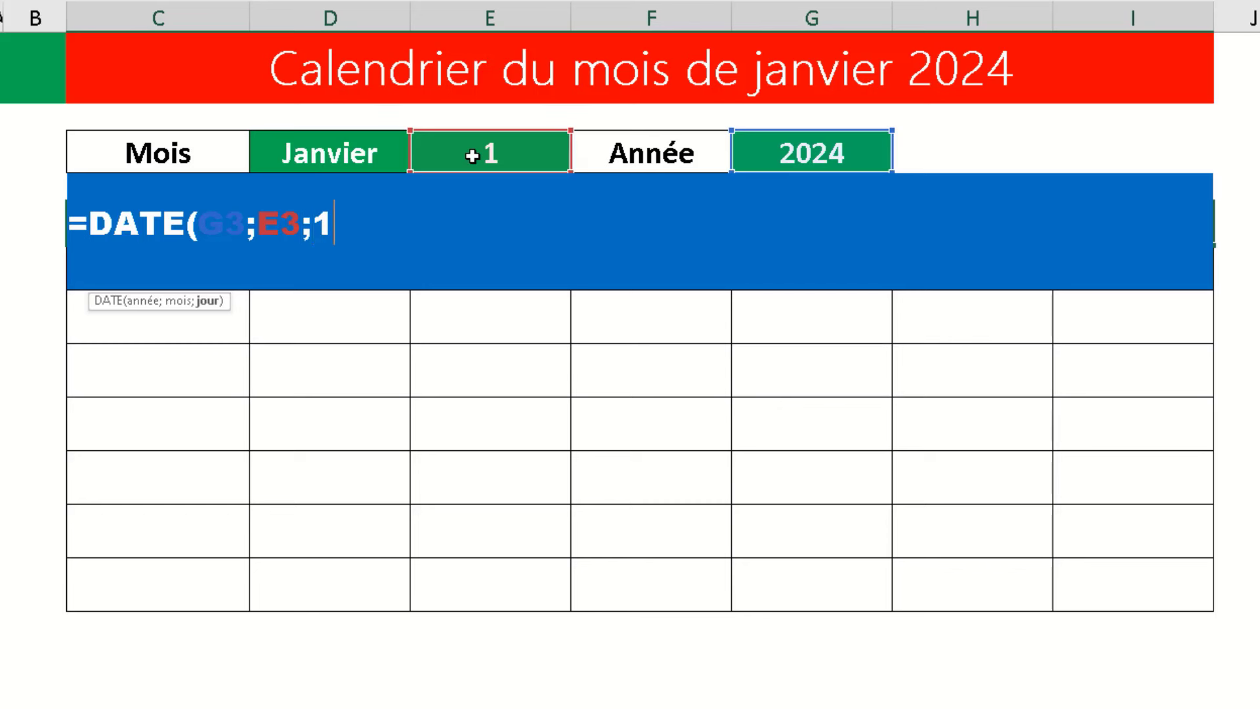
type(")")
key("Return")
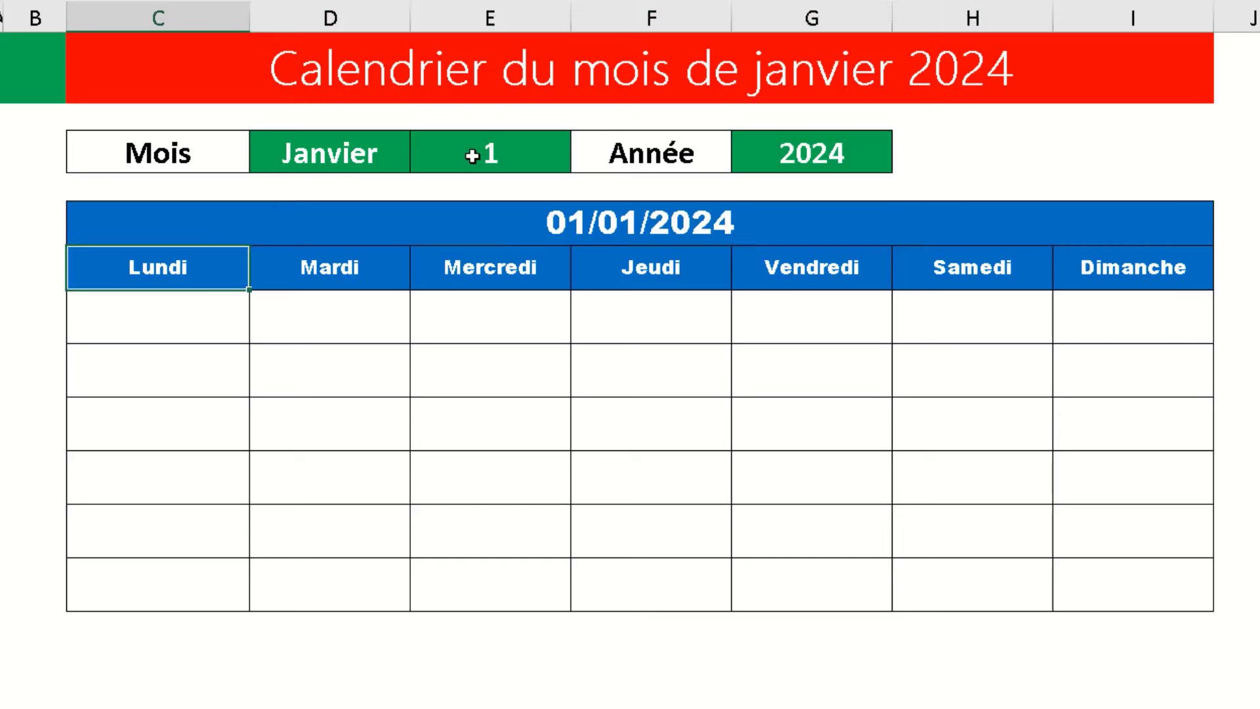
- Enter the formula =C5-(JOURSEM(C5;2)-1) in cell C7, the first date cell under Lundi
left_click(165, 318)
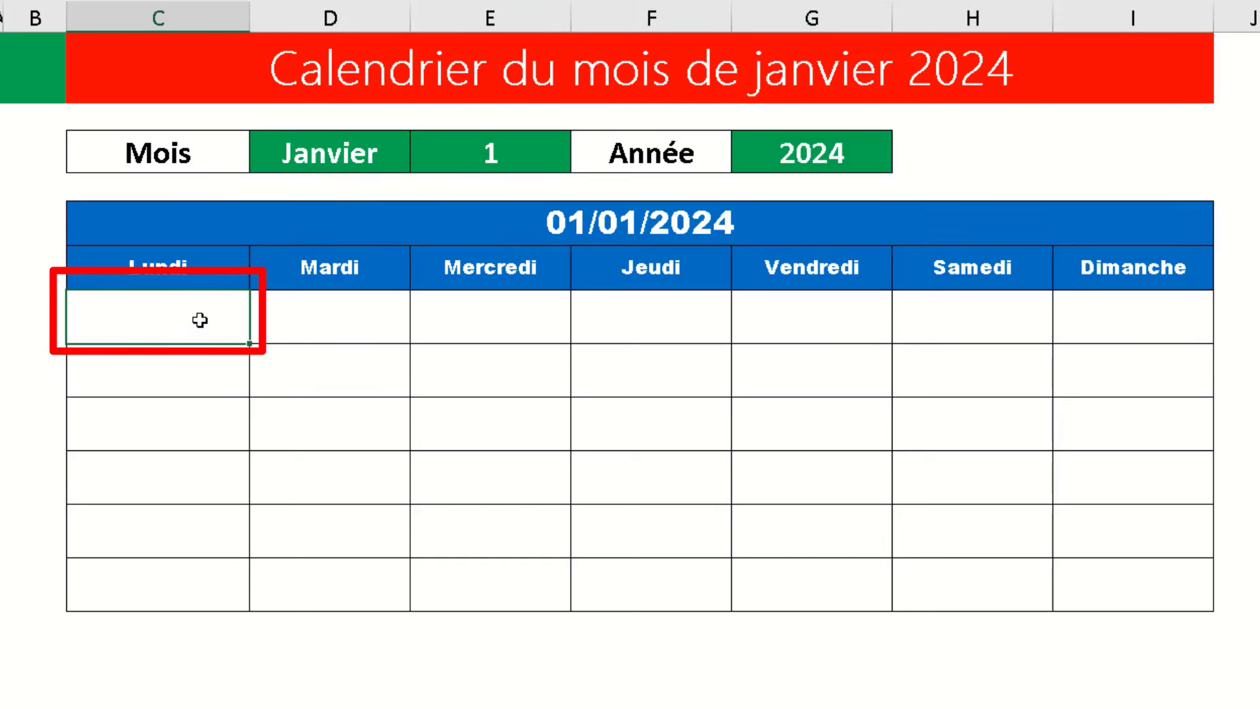
type("=")
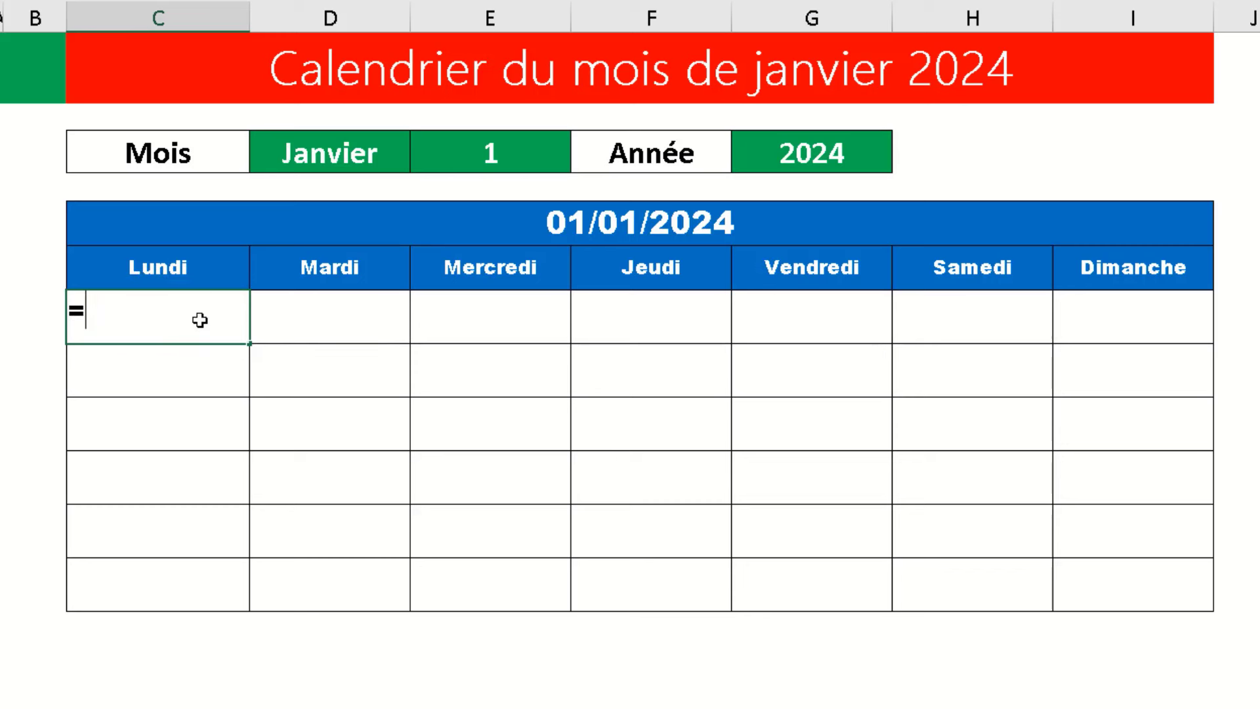
left_click(320, 224)
type("-")
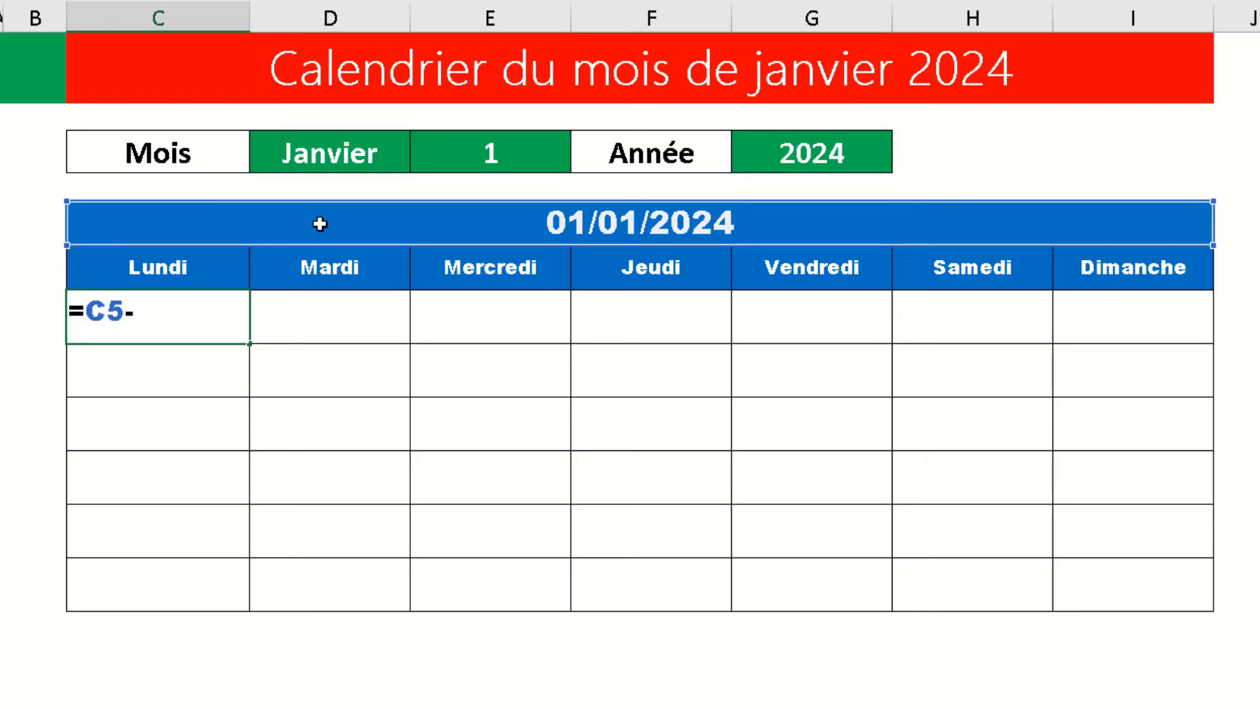
type("(j")
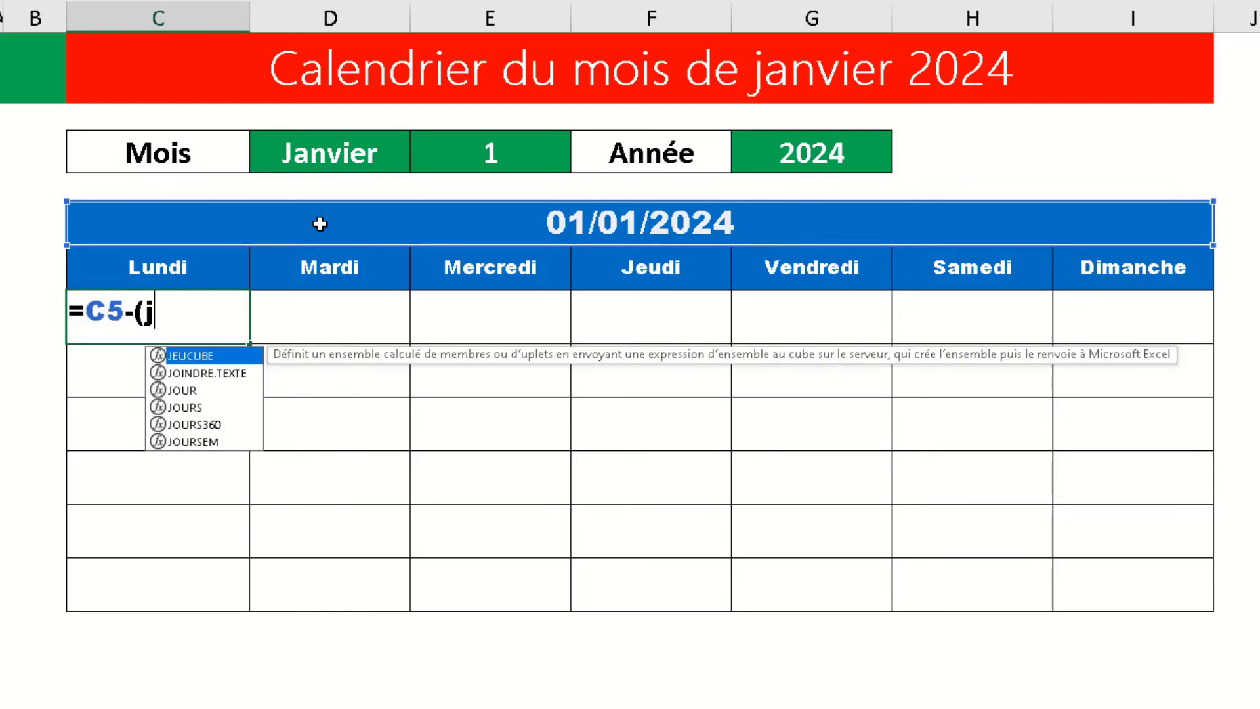
type("our")
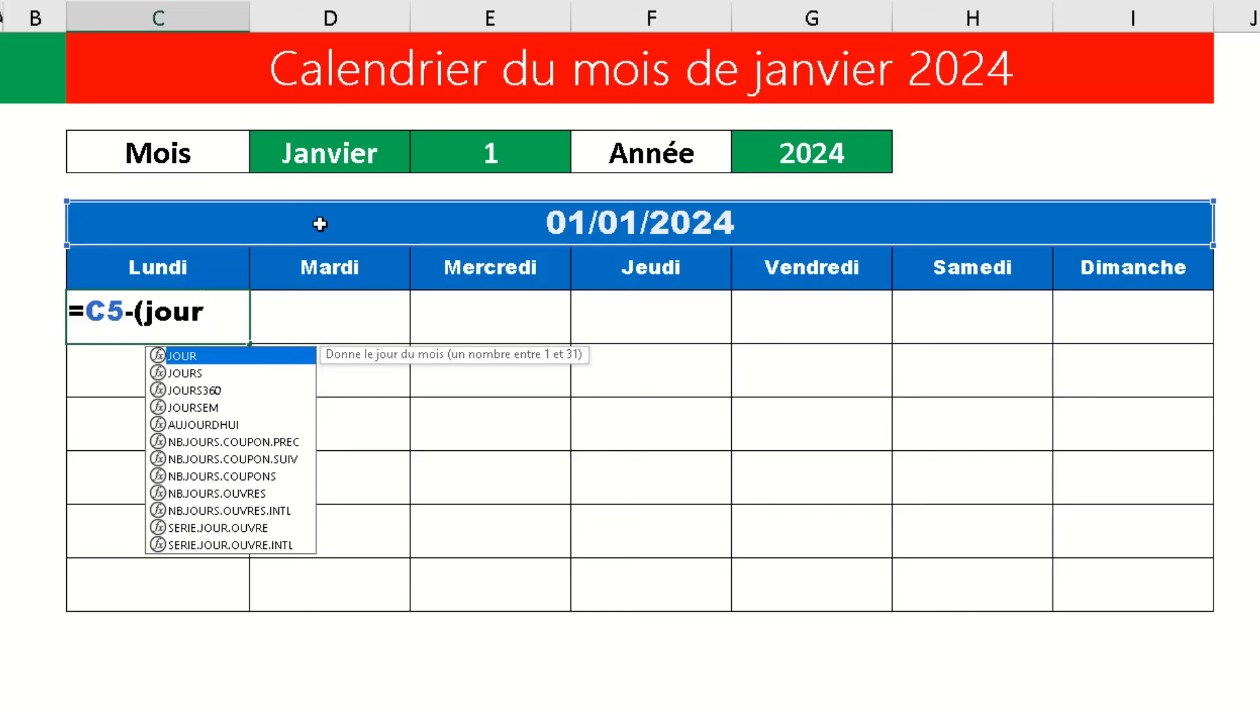
left_click(253, 407)
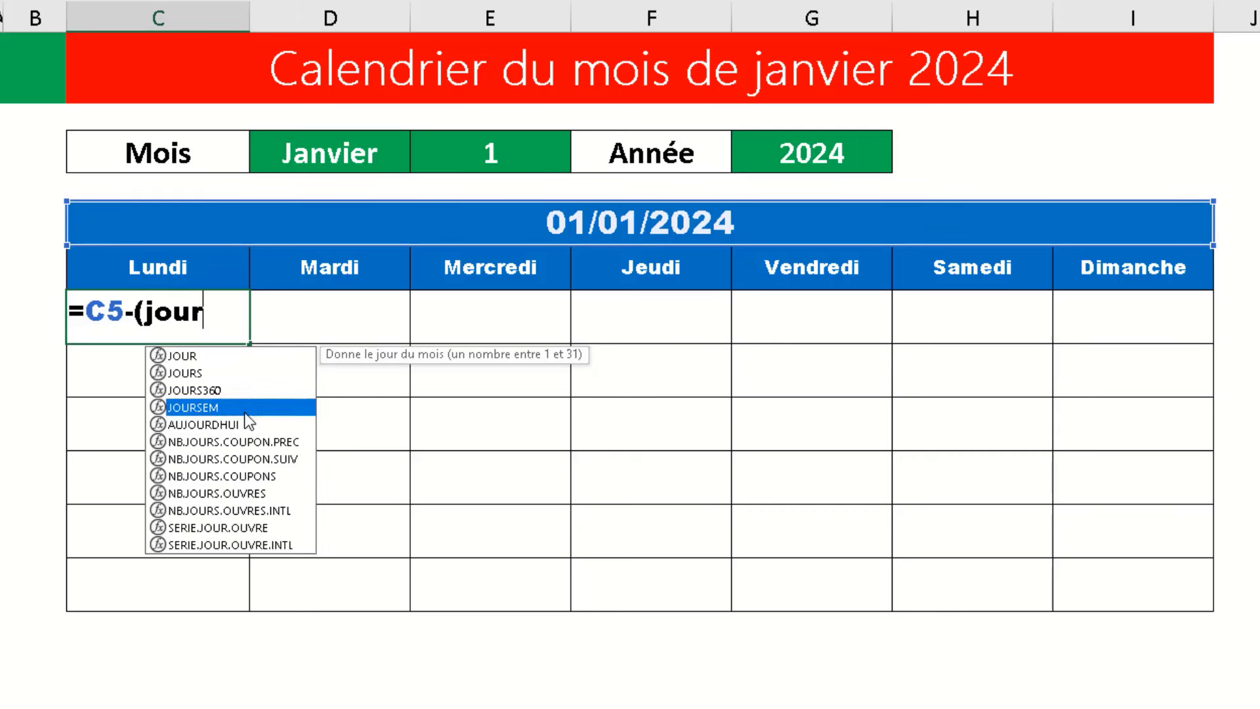
double_click(290, 415)
left_click(442, 223)
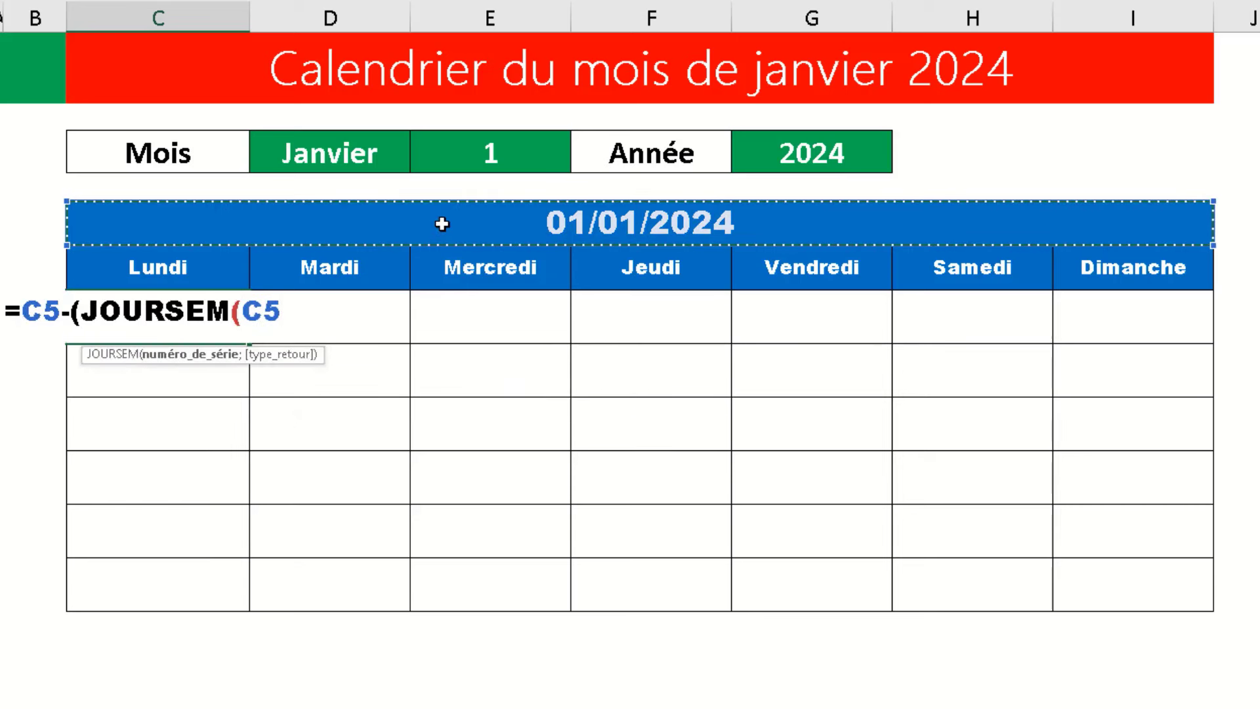
type(";")
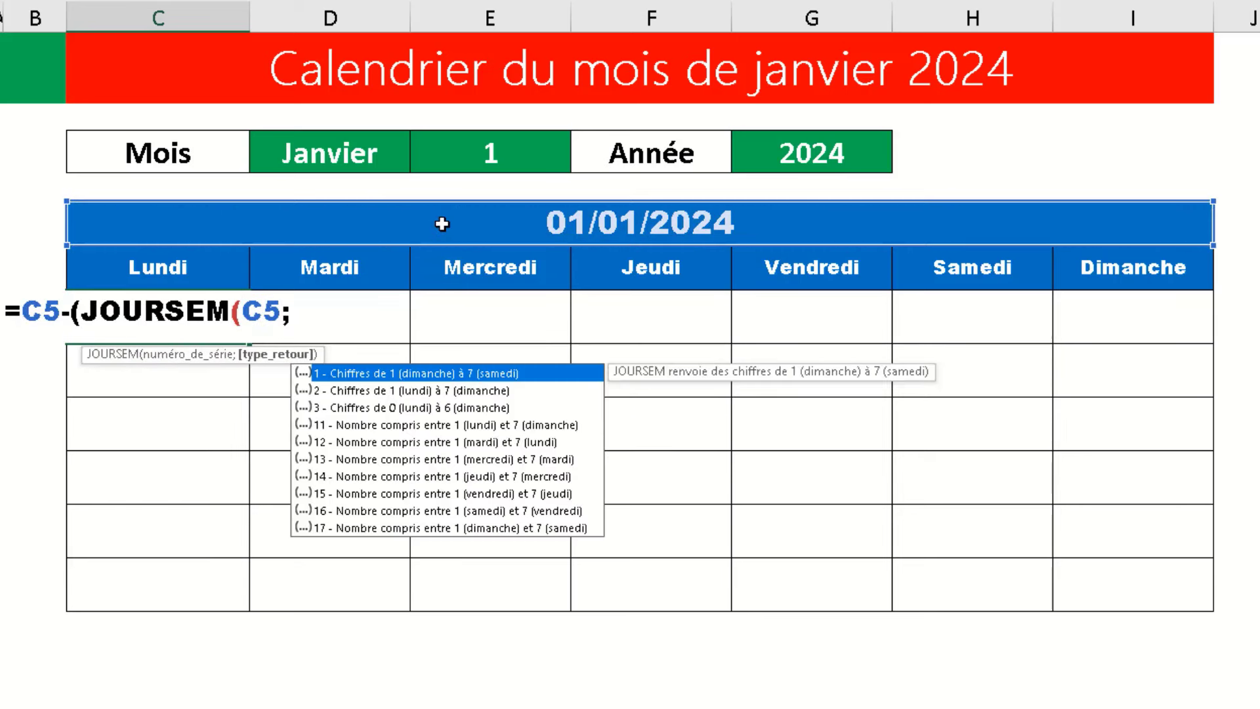
left_click(522, 391)
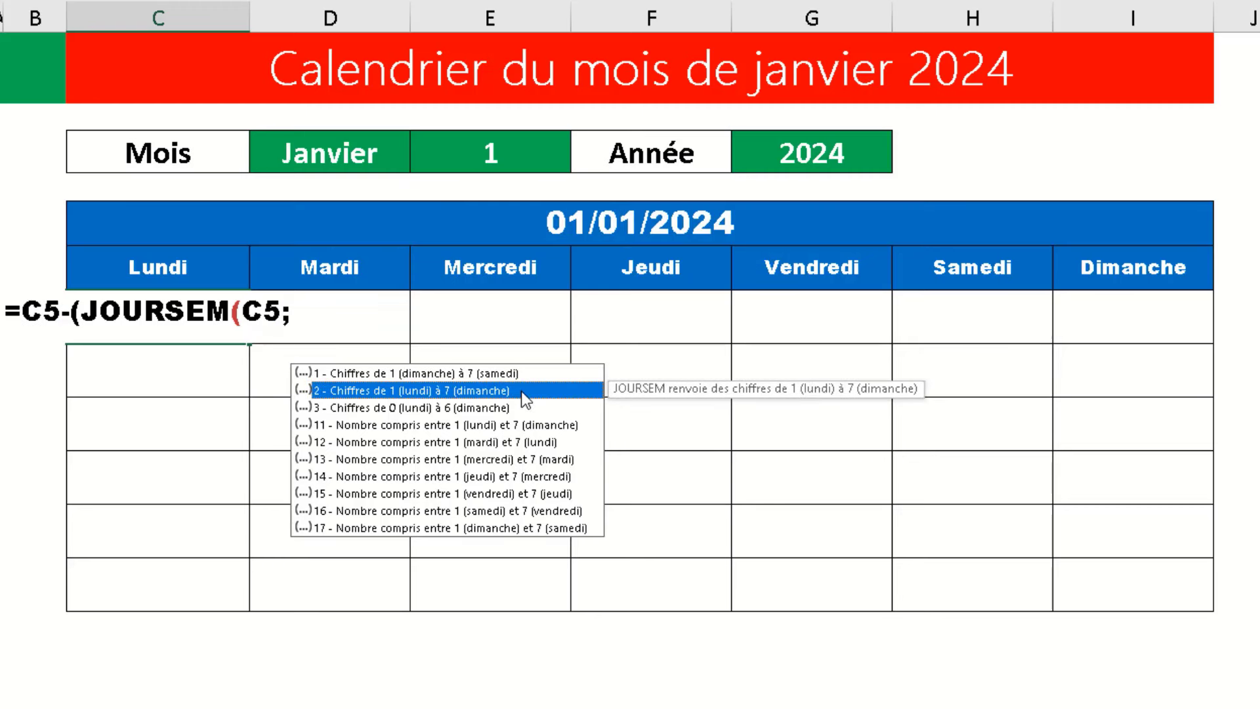
type("2")
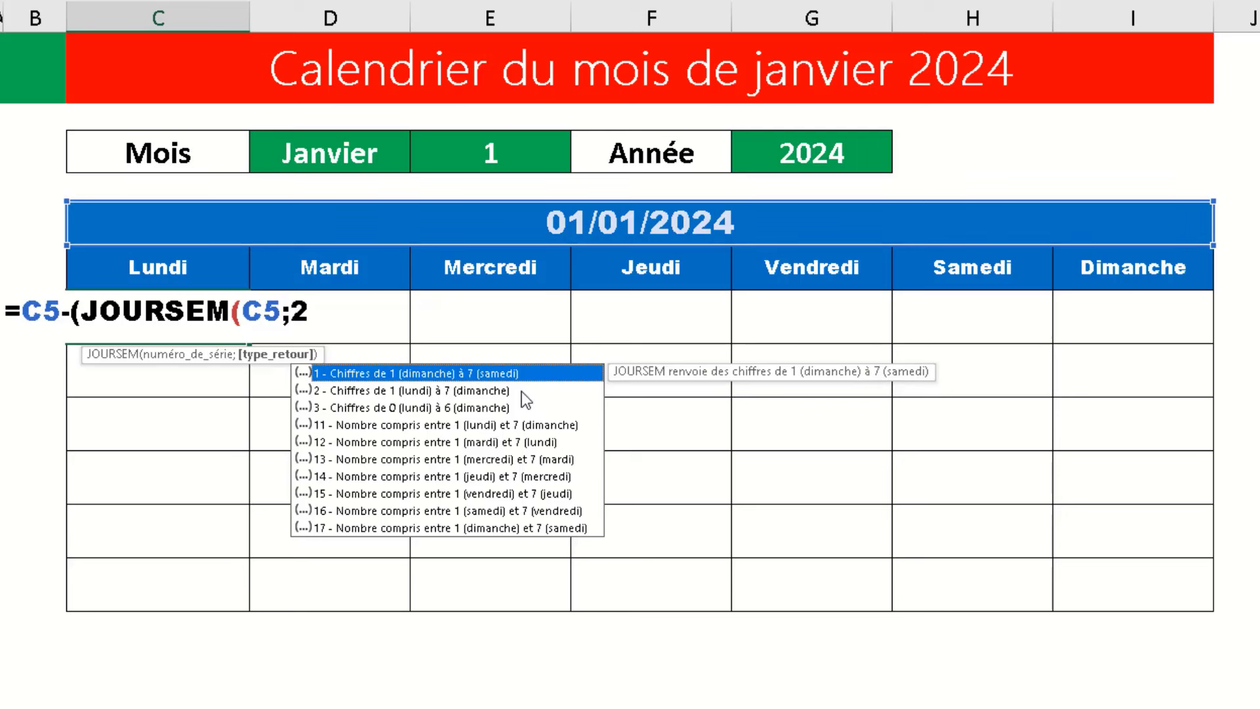
type(")-1")
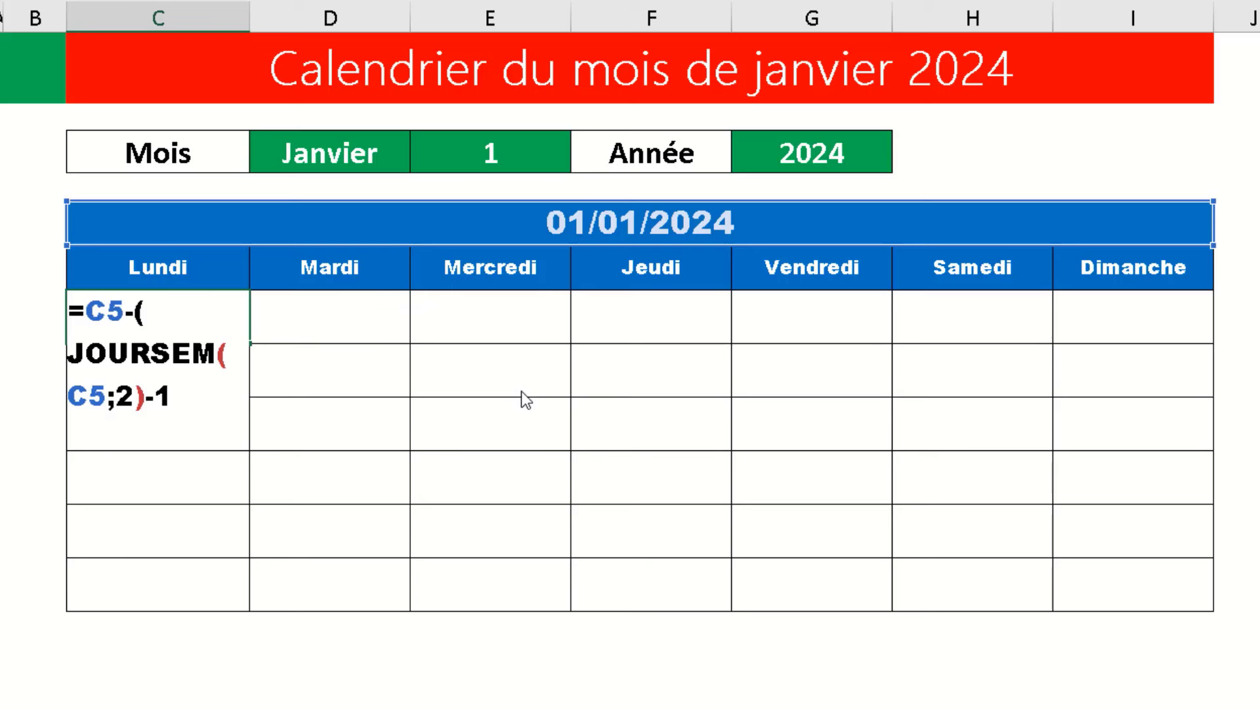
type(")")
- Enter the formula =SI(C7<>"";C7+1;I6+1) in cell D7 under Mardi and fill it across the first week to I7
left_click(381, 316)
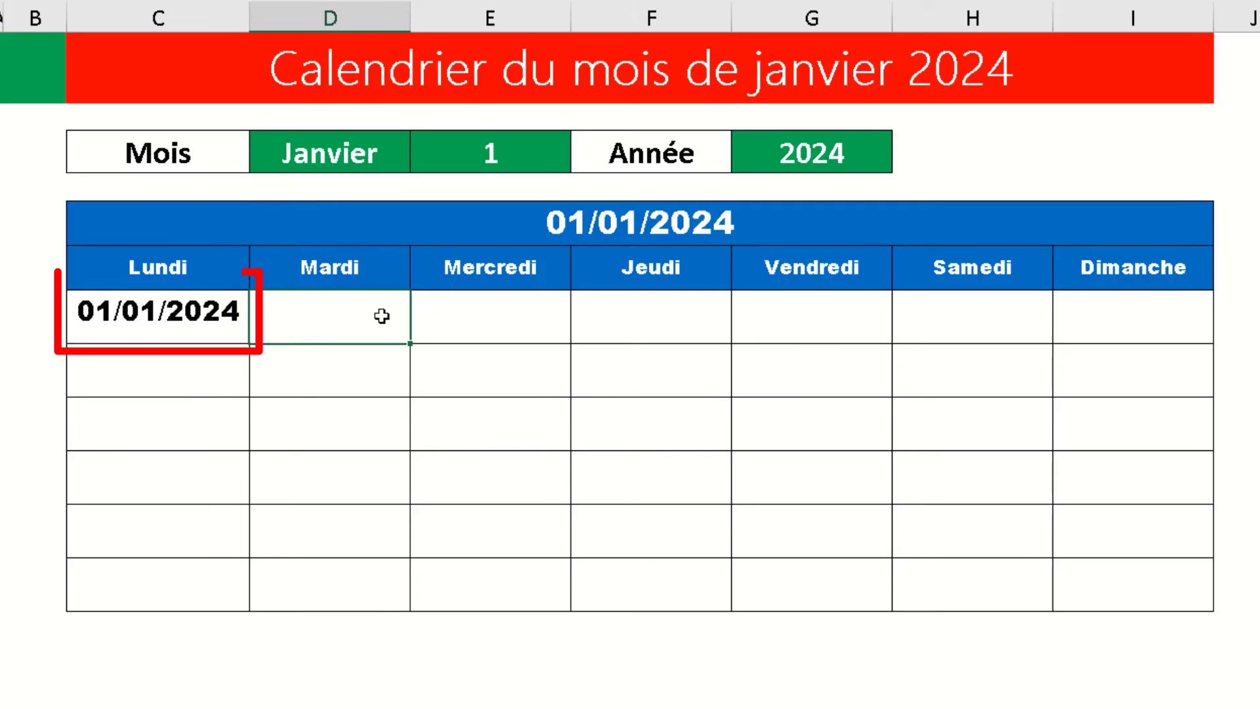
type("=si")
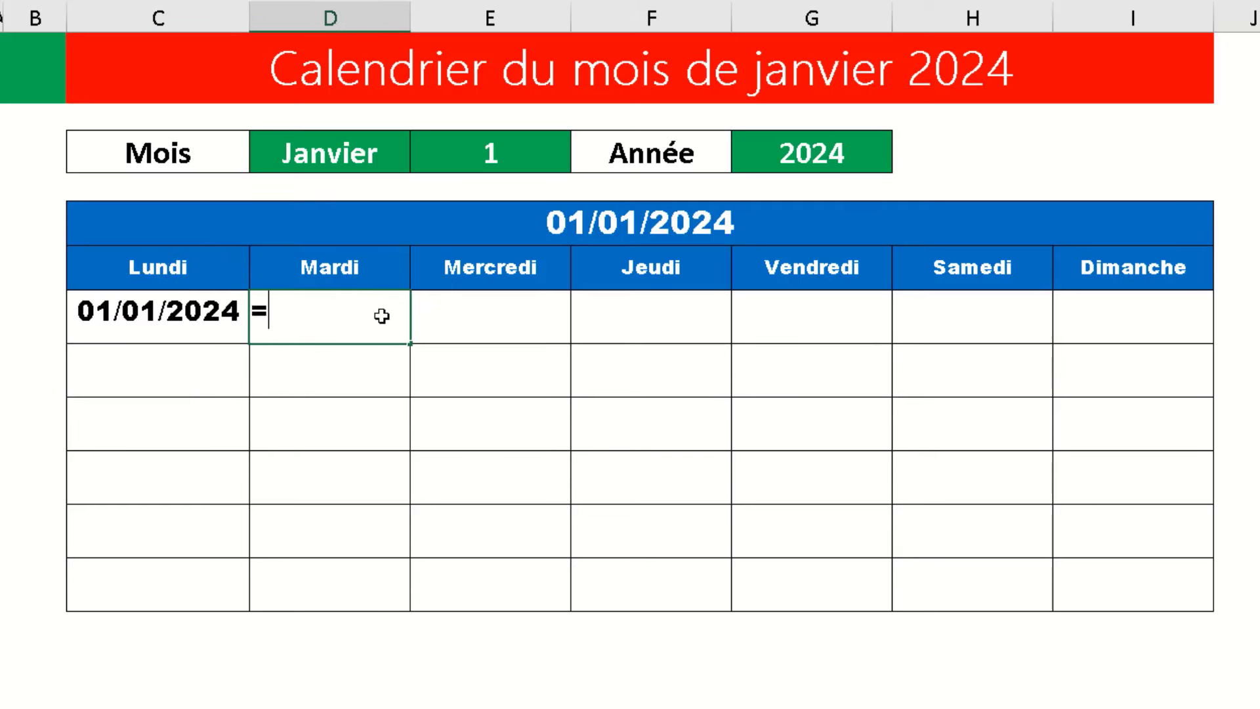
double_click(339, 358)
left_click(158, 313)
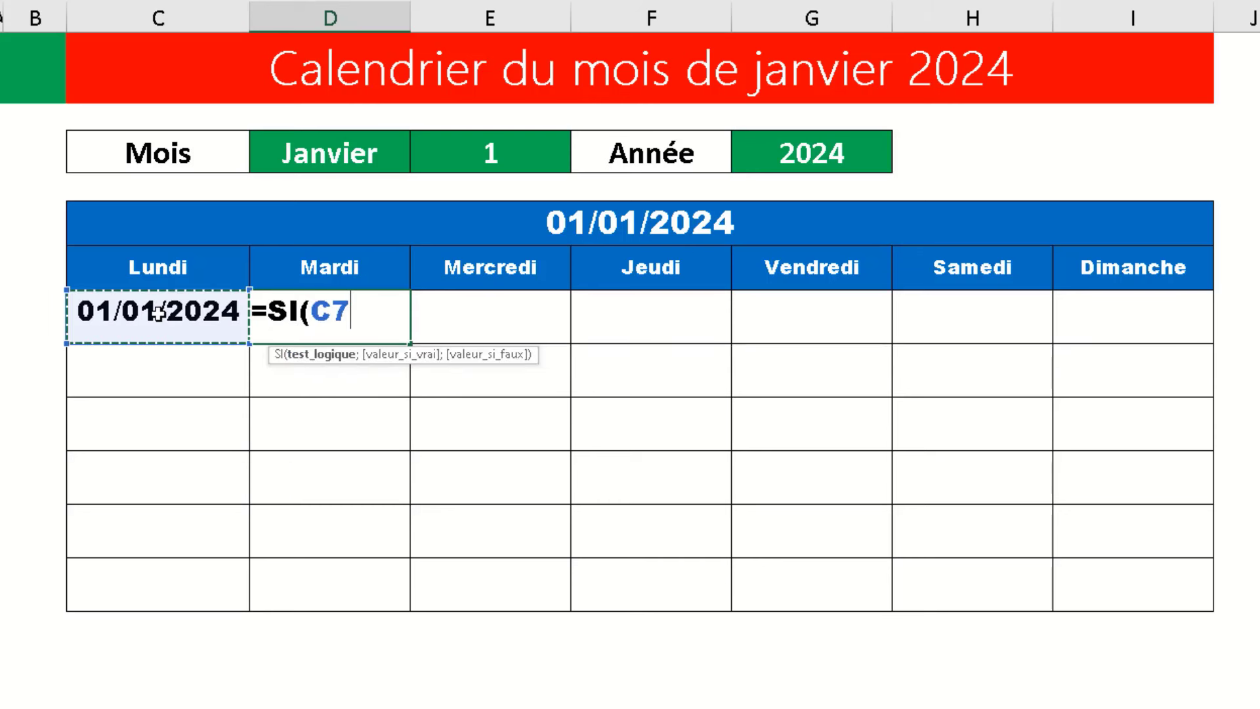
type("<")
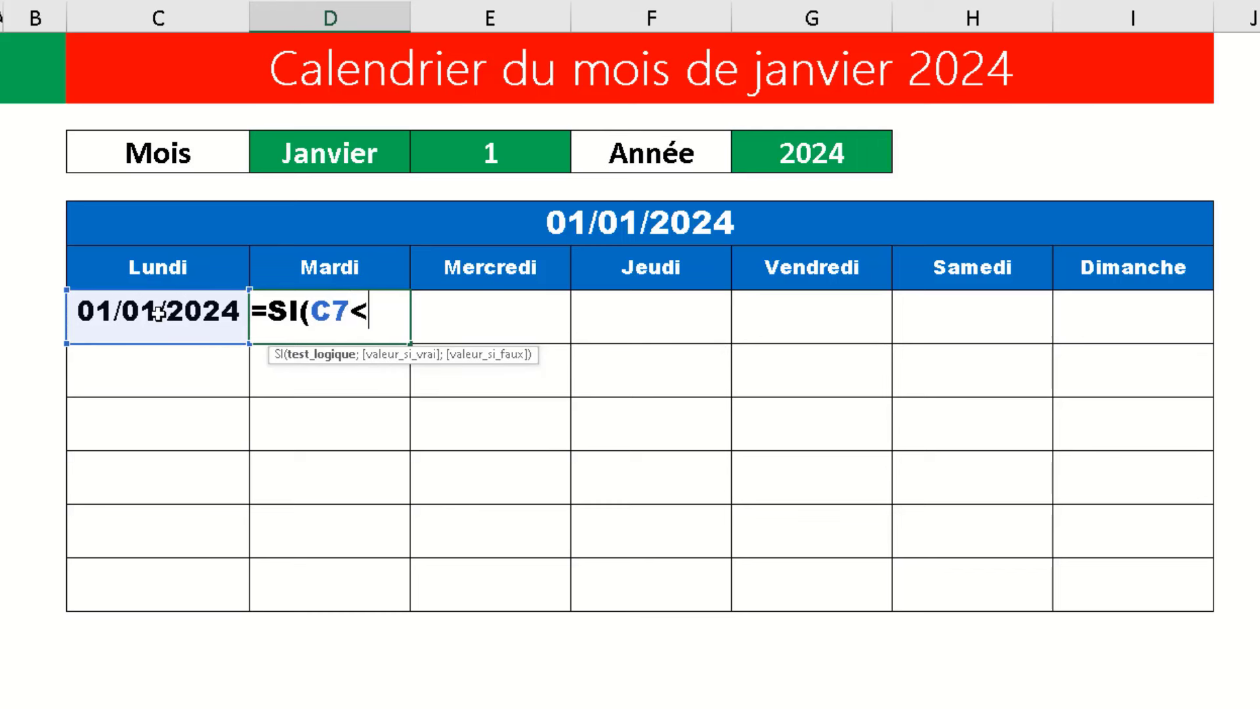
type(">\"\"")
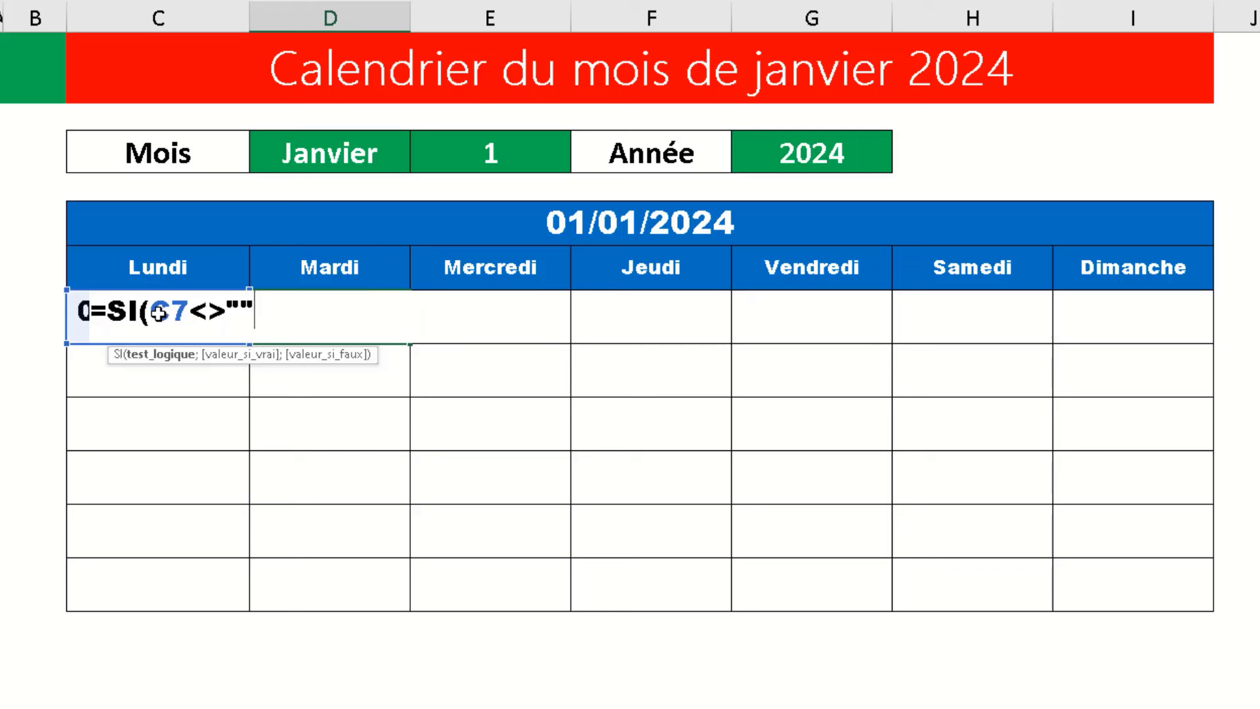
type(";")
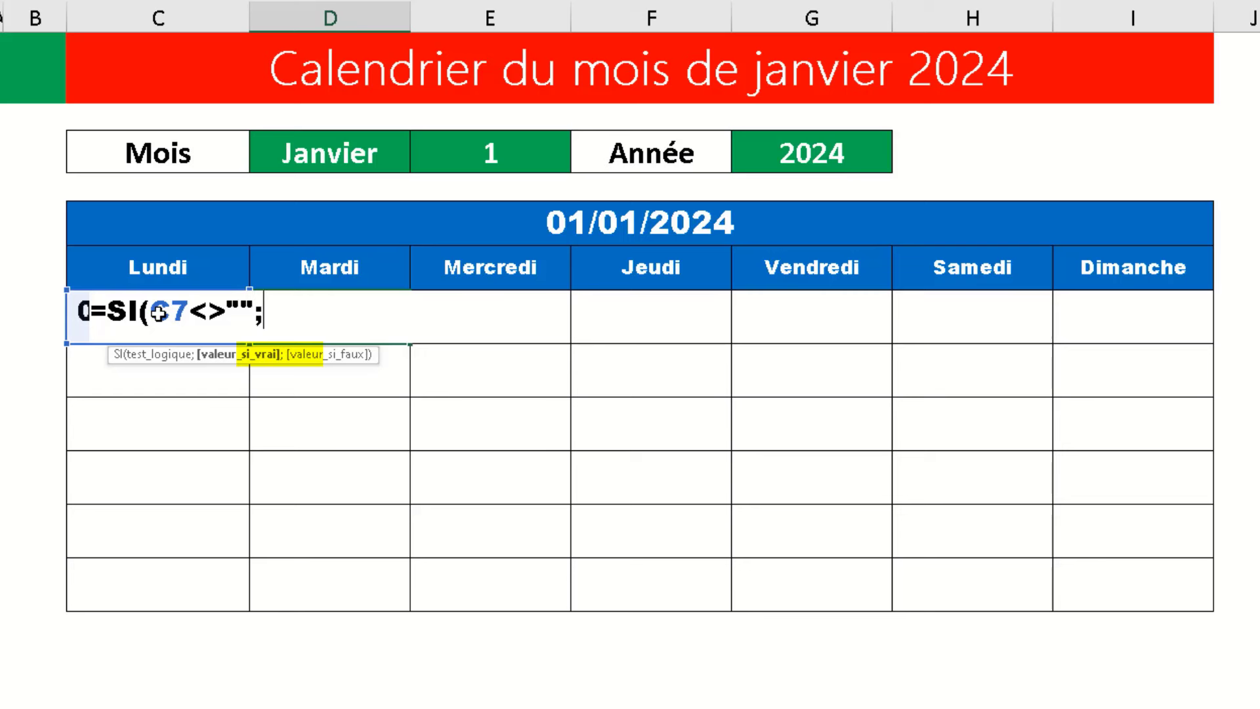
type("C")
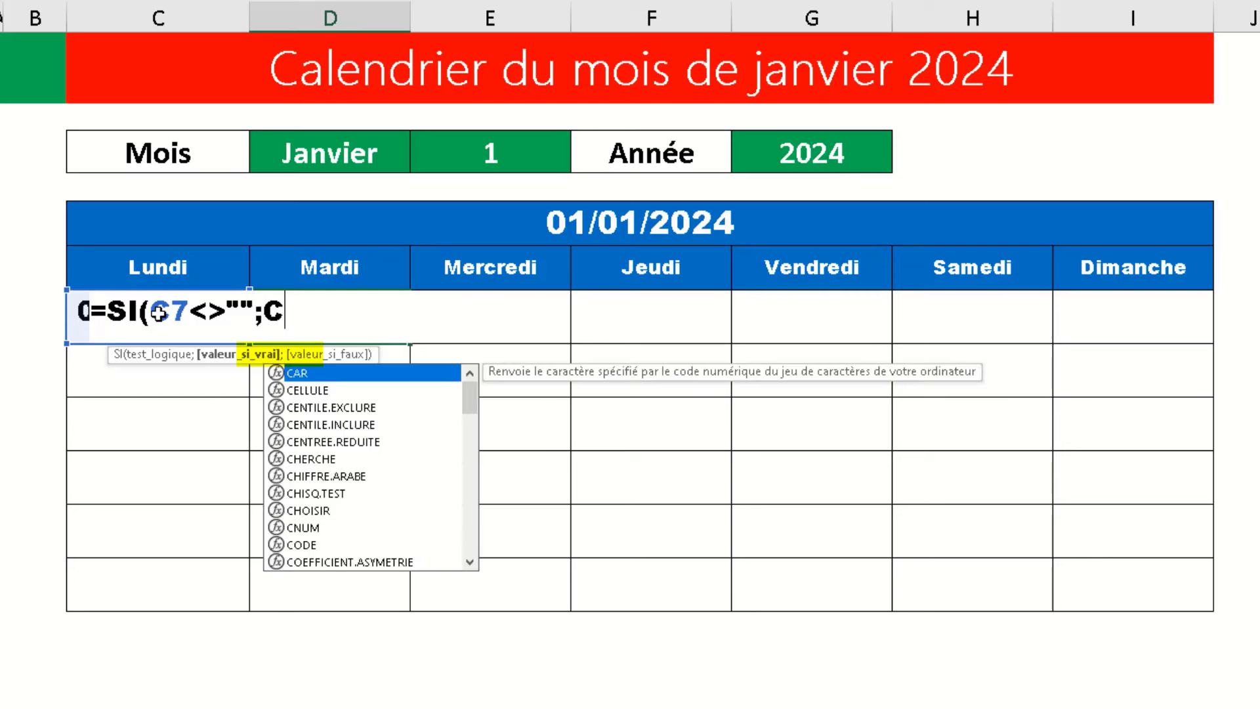
type("7+1")
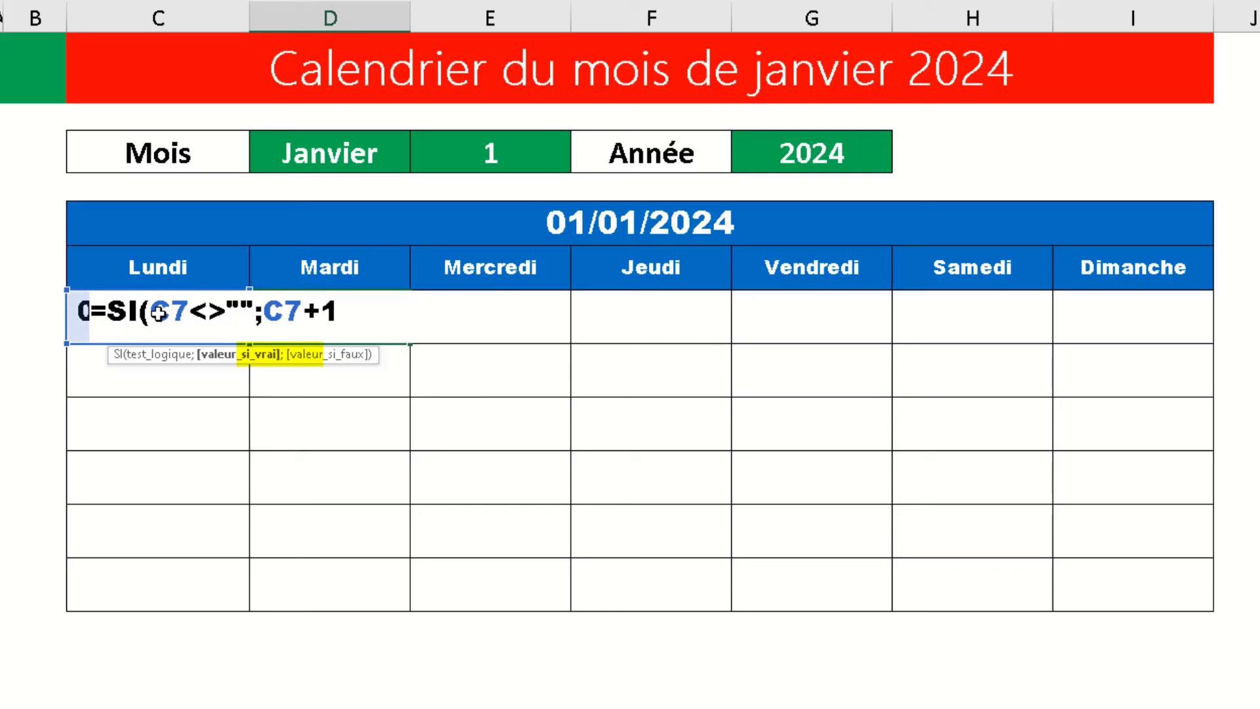
type(";")
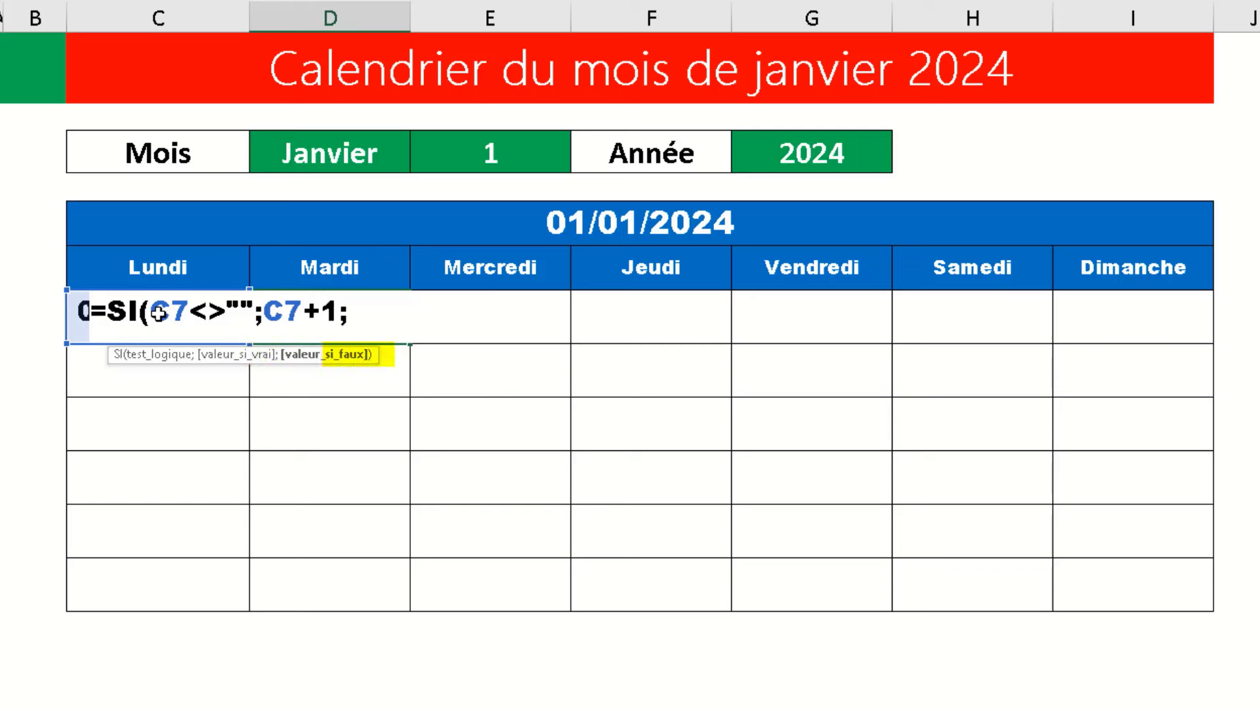
left_click(1160, 281)
type("+")
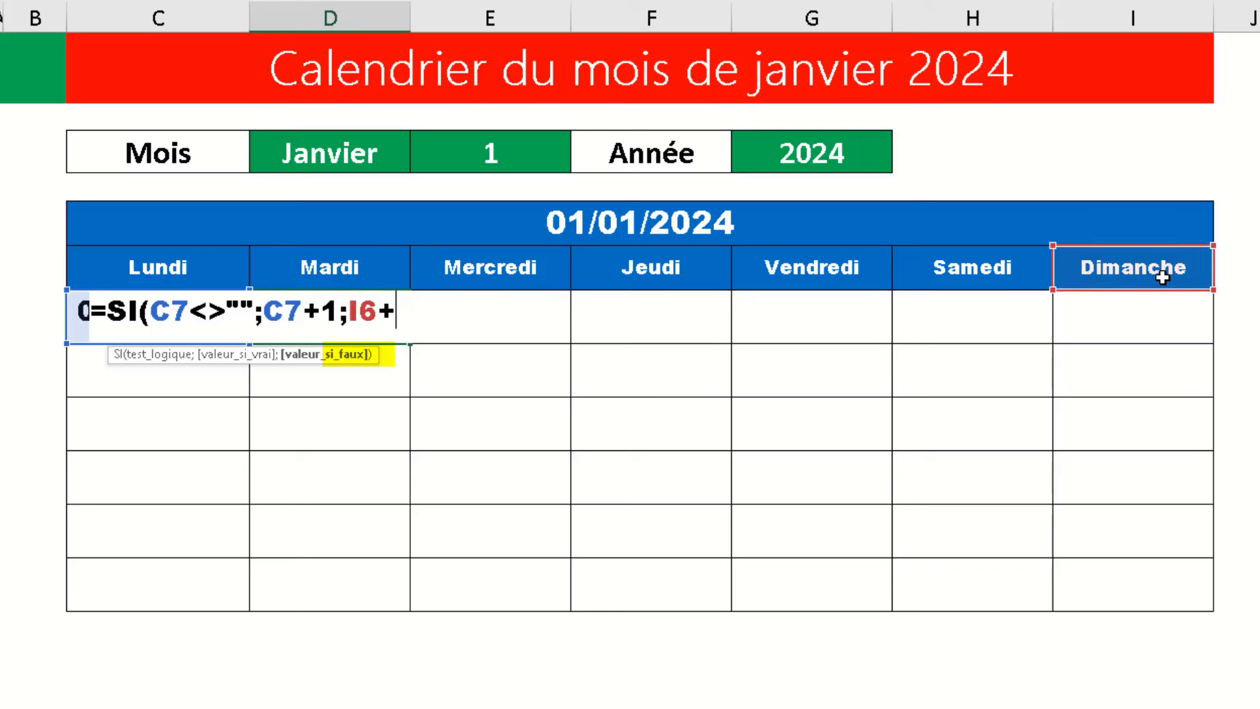
type("1)")
key("Return")
left_click(404, 338)
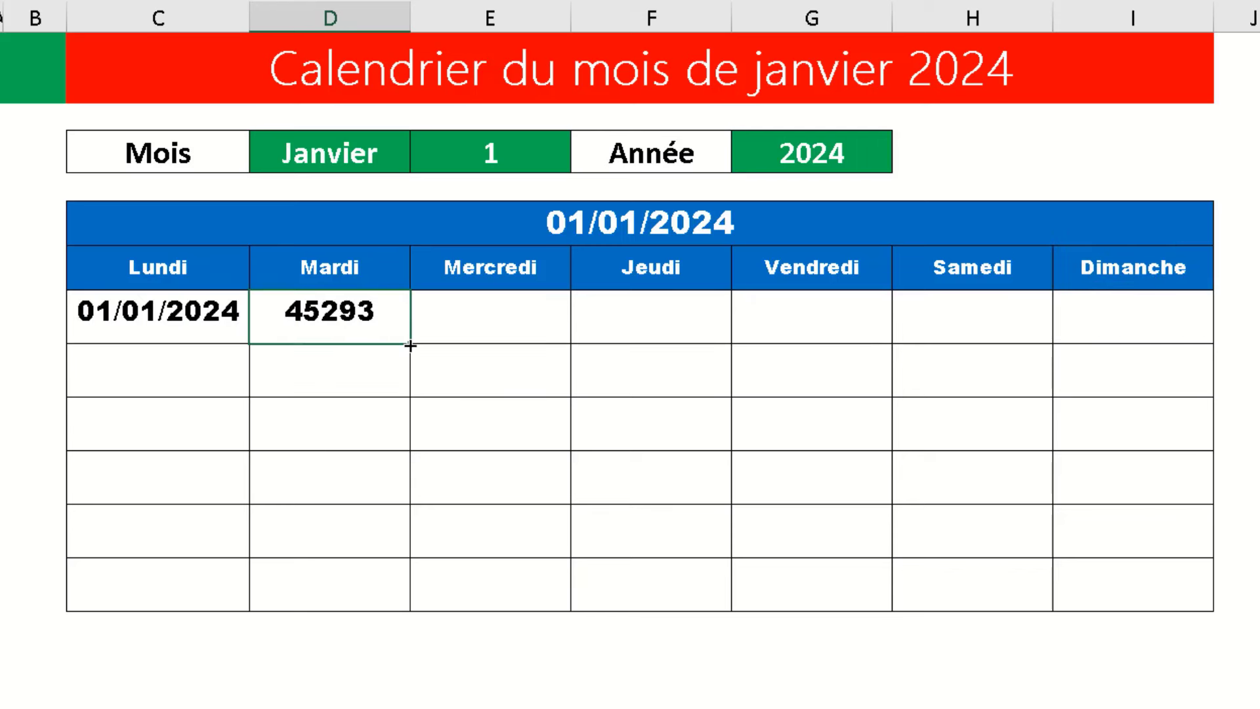
left_click_drag(411, 344, 1170, 354)
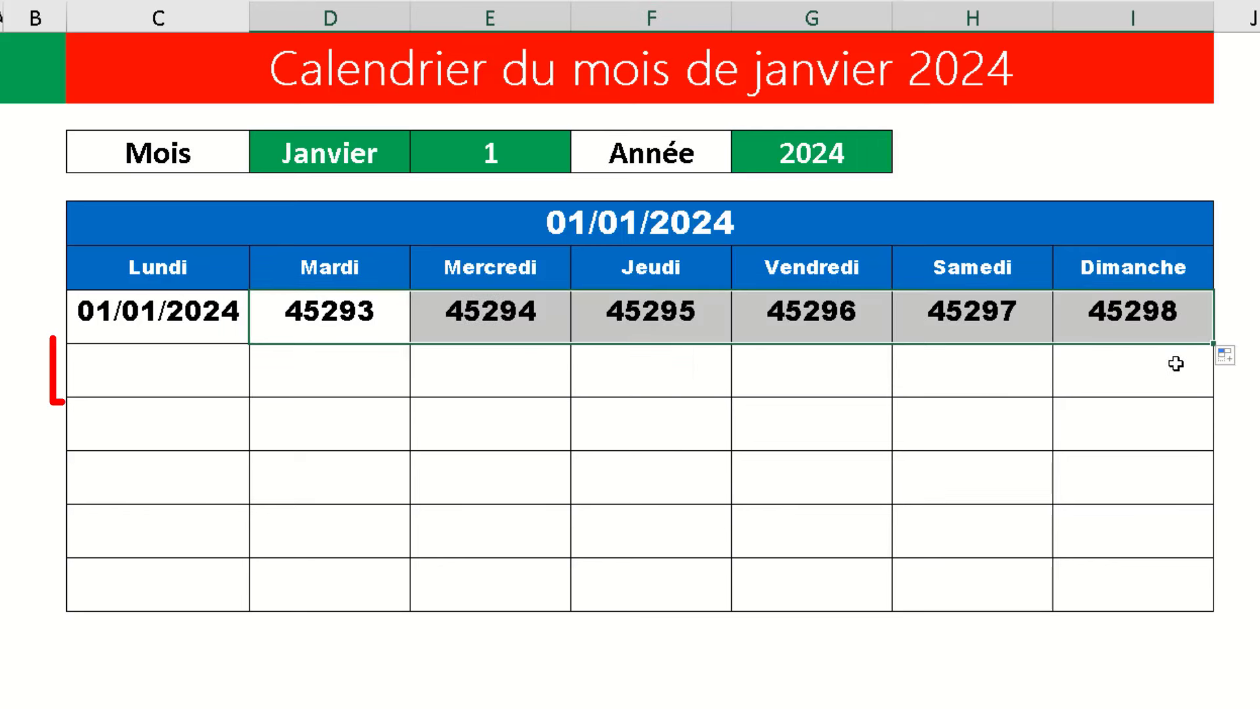
- Enter the formula =SI(B8<>"";B8+1;I7+1) in cell C8 and fill it over the remaining calendar rows through I12
left_click(175, 369)
double_click(174, 372)
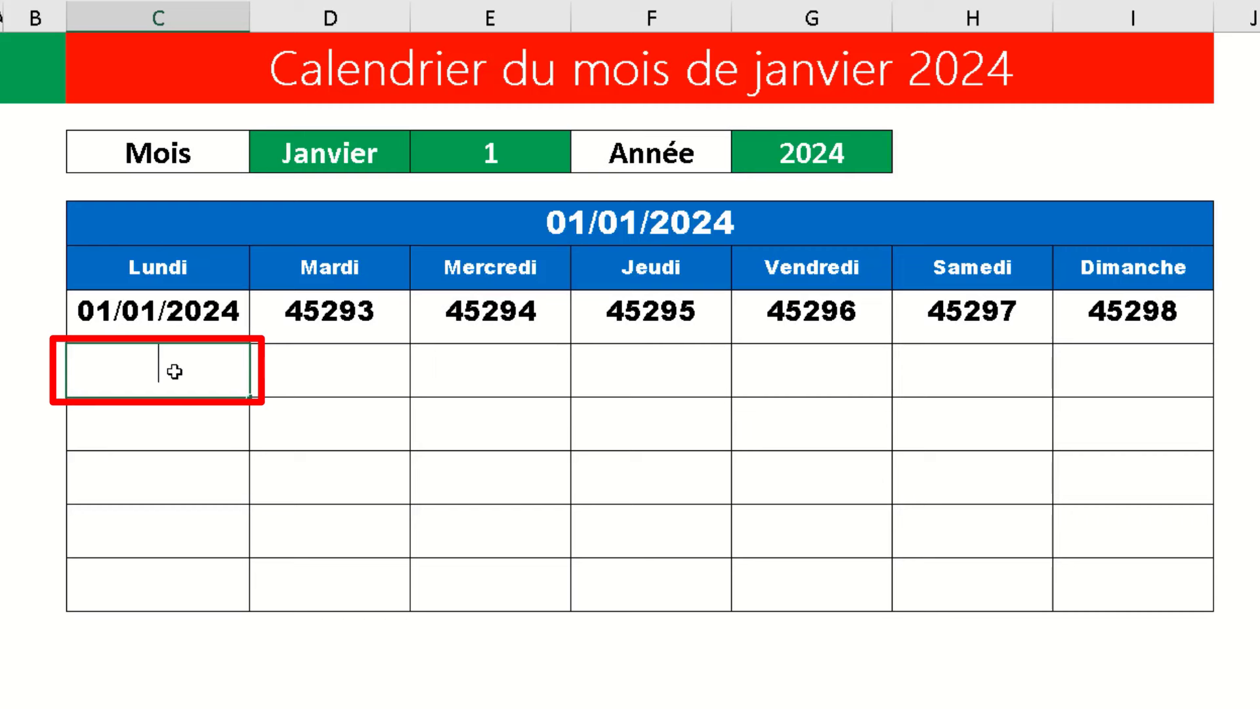
type("=s")
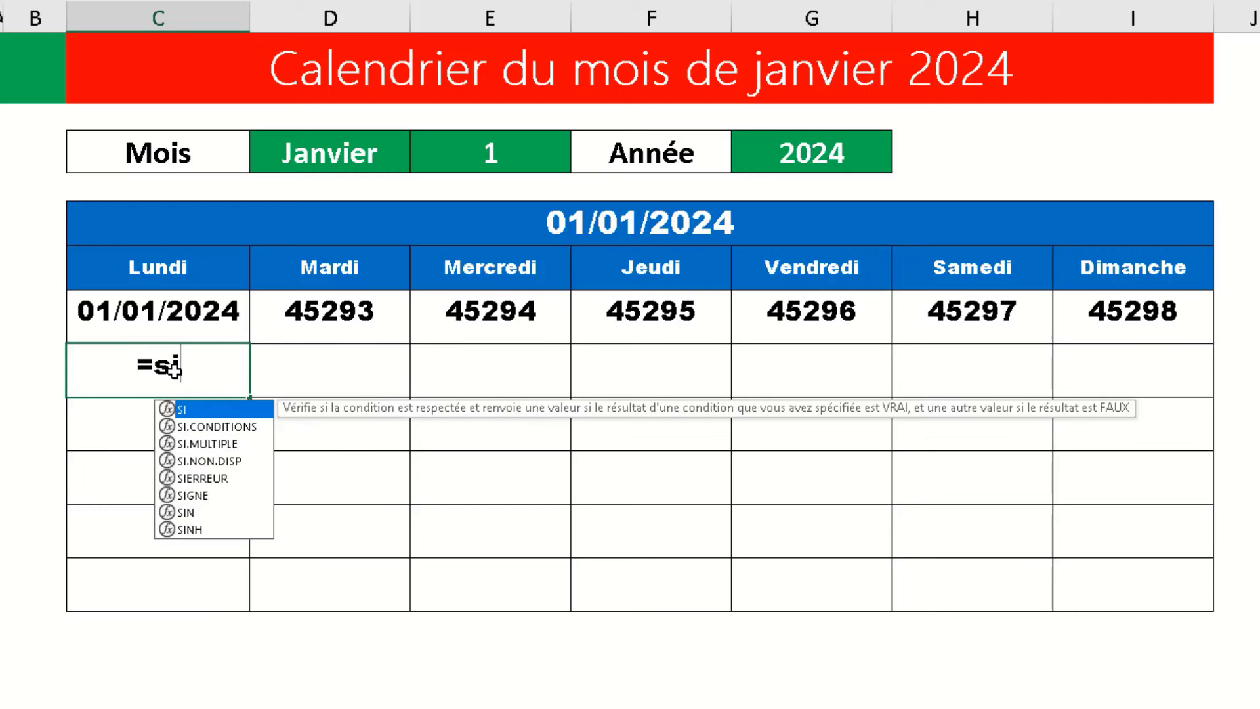
type("i")
key("Tab")
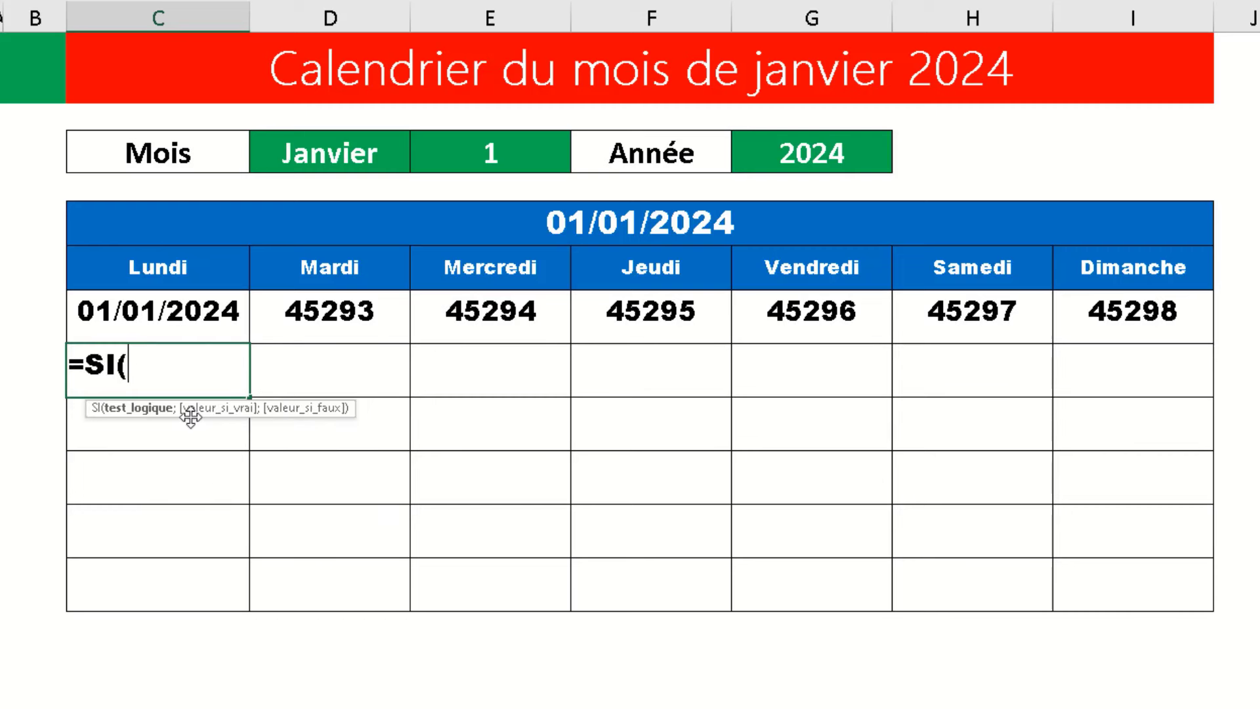
left_click(37, 371)
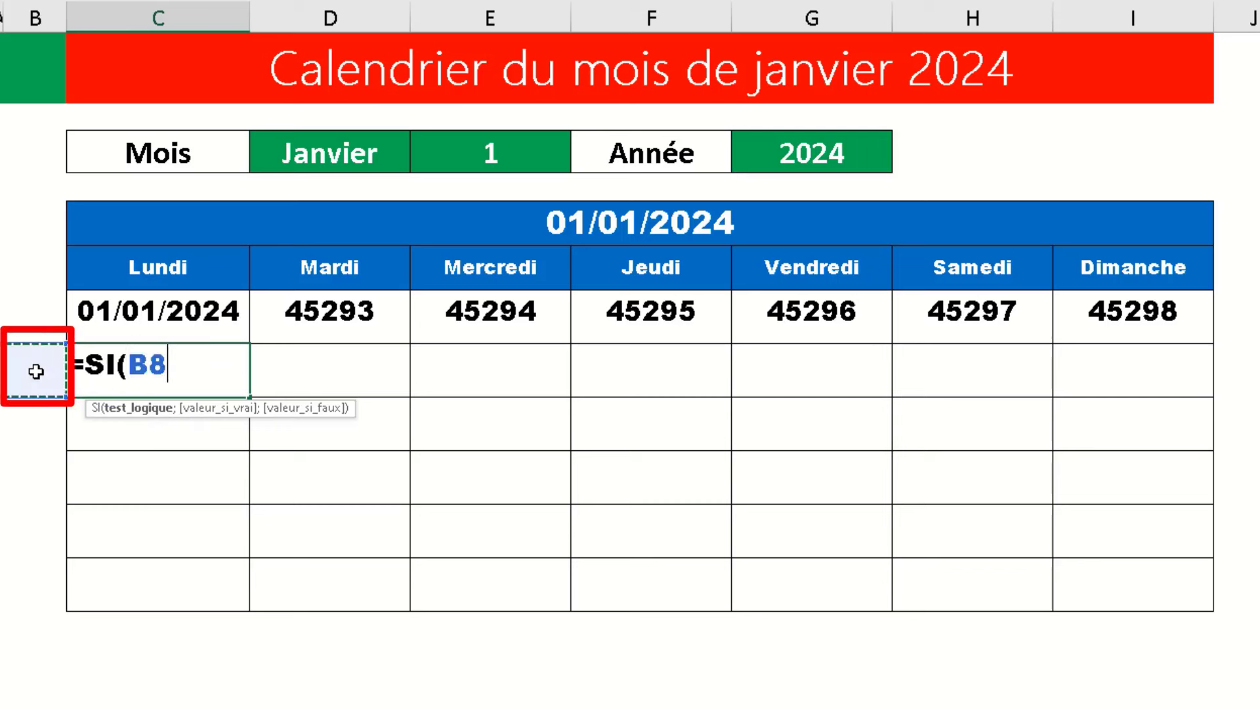
type("<>")
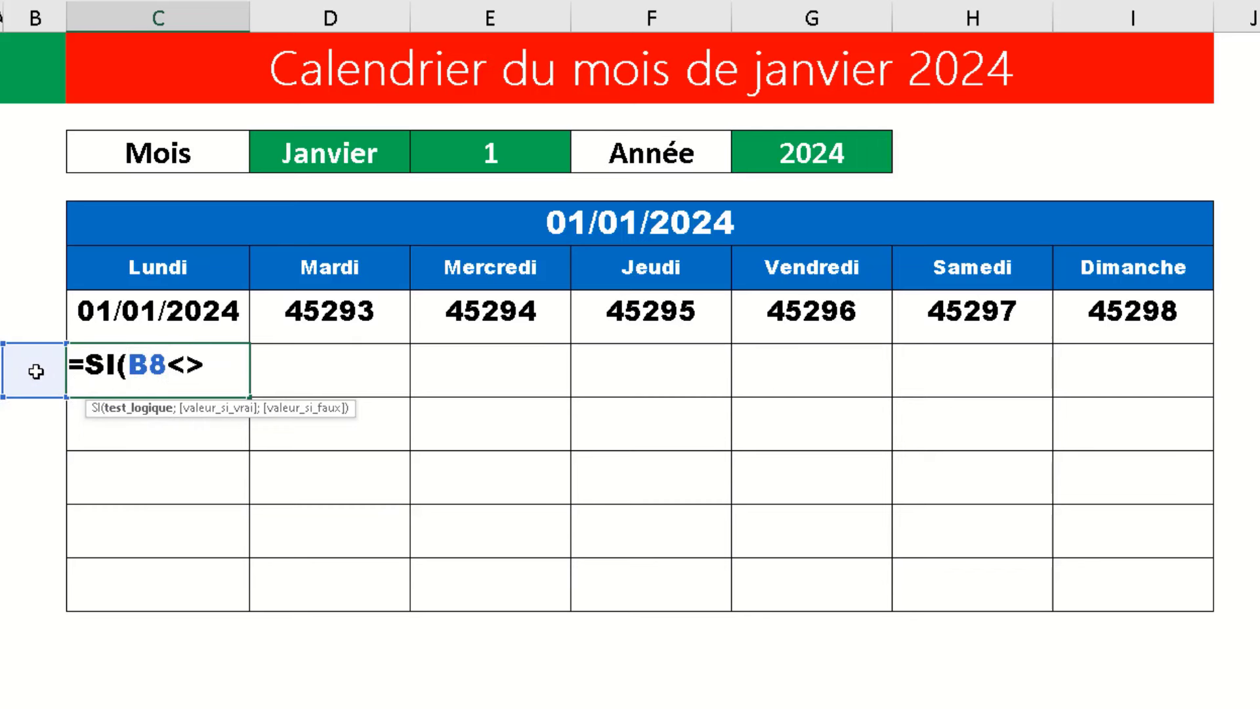
type("\"\";")
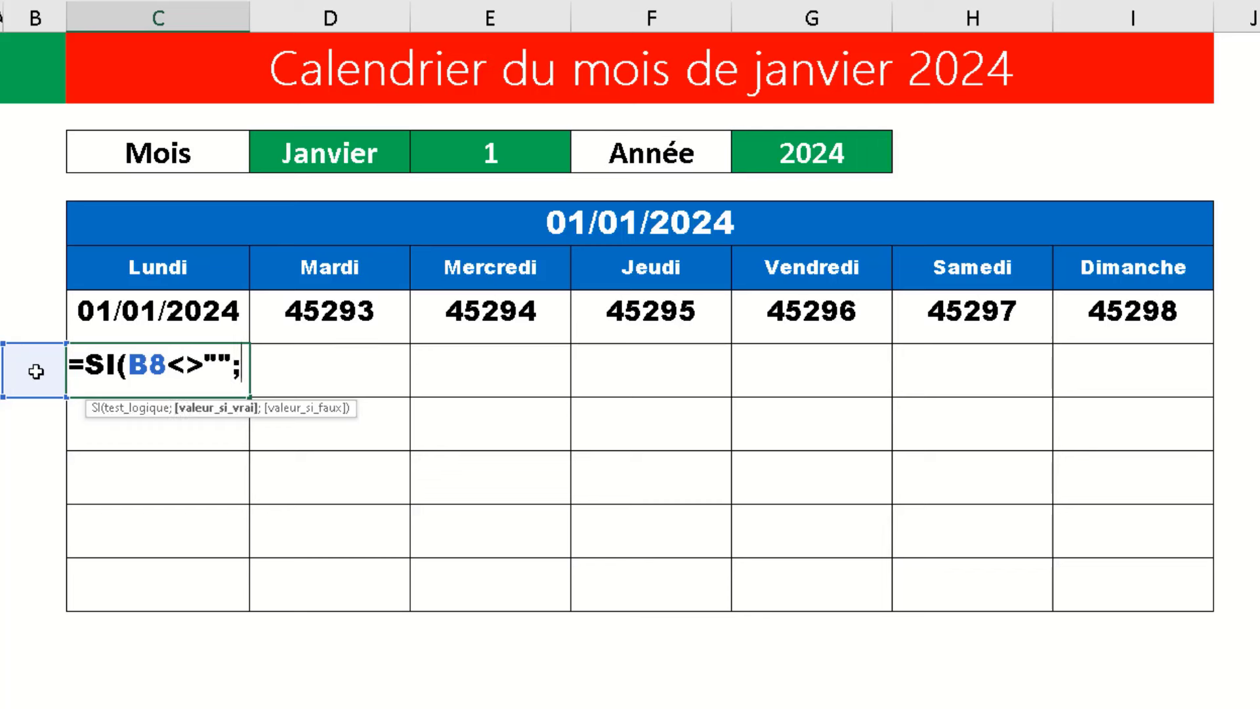
type("B8")
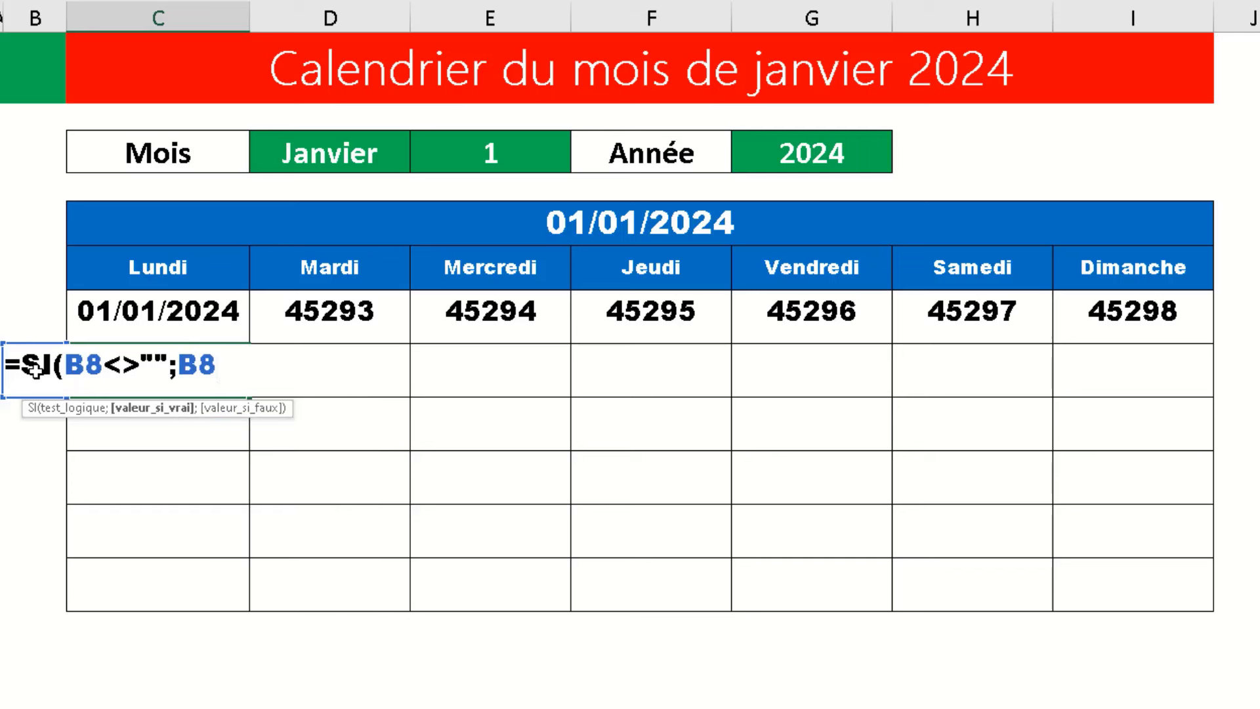
type("+1;")
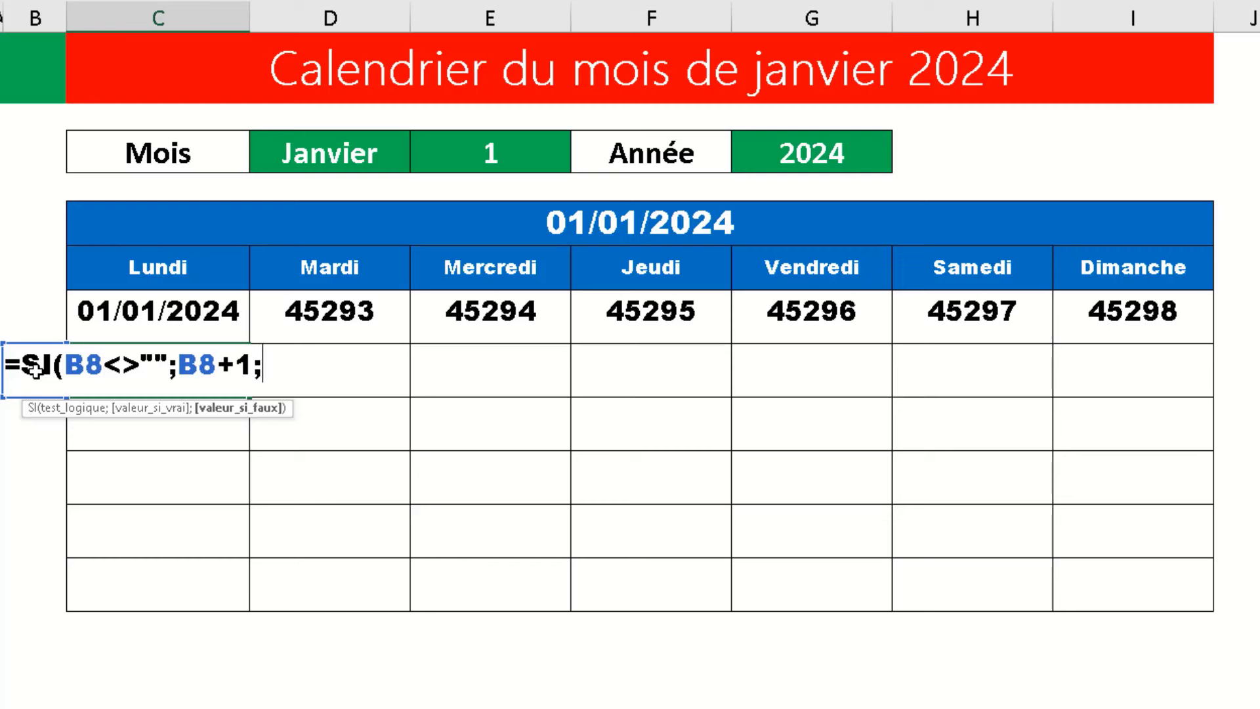
left_click(1128, 319)
type("+1")
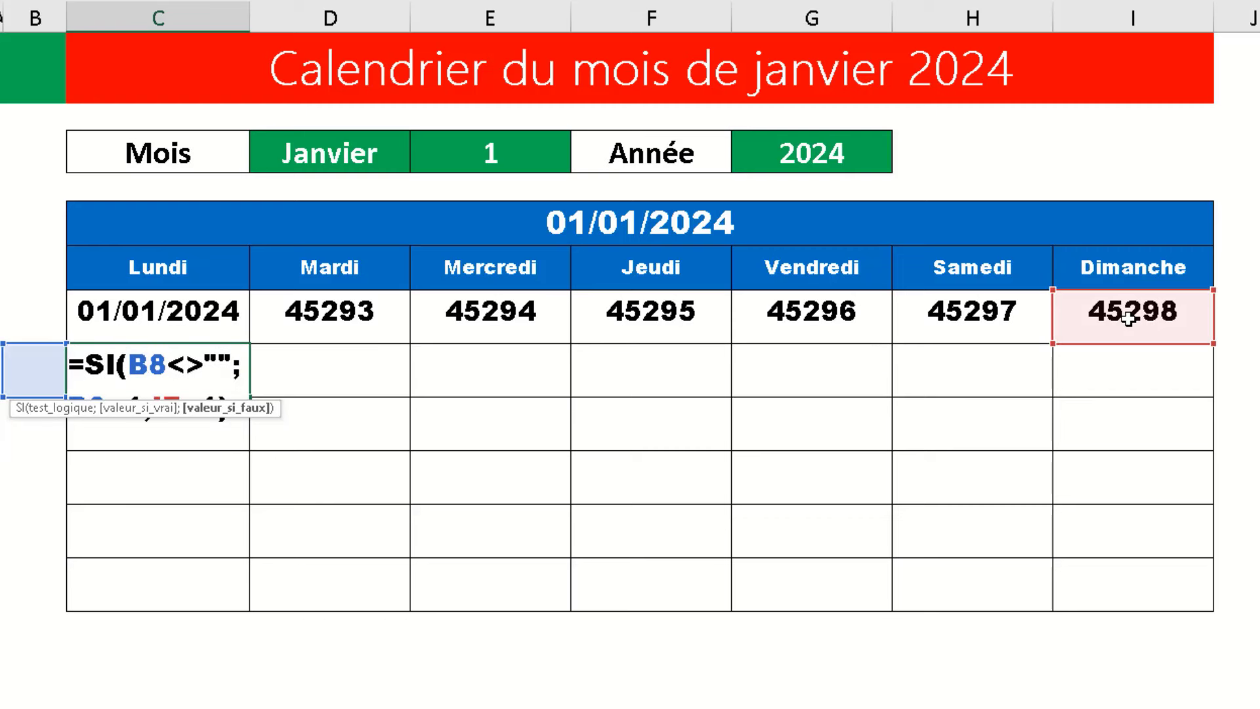
key("Return")
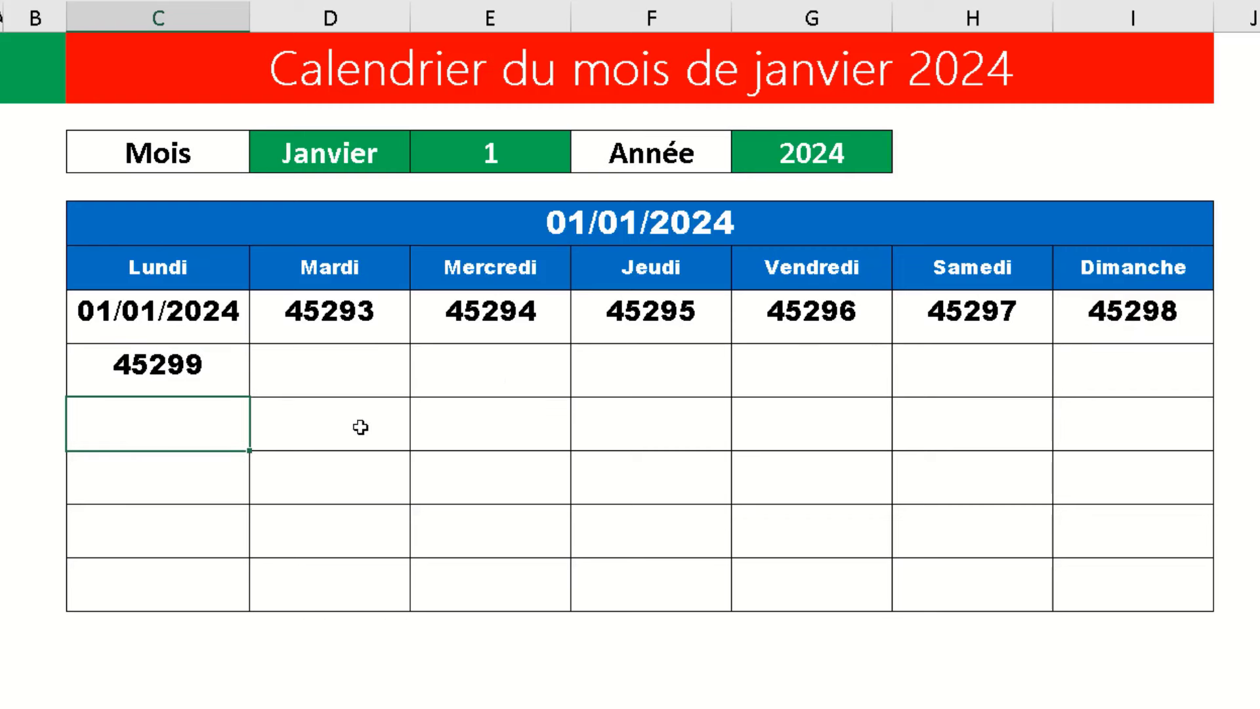
left_click(244, 394)
left_click_drag(249, 398, 1202, 596)
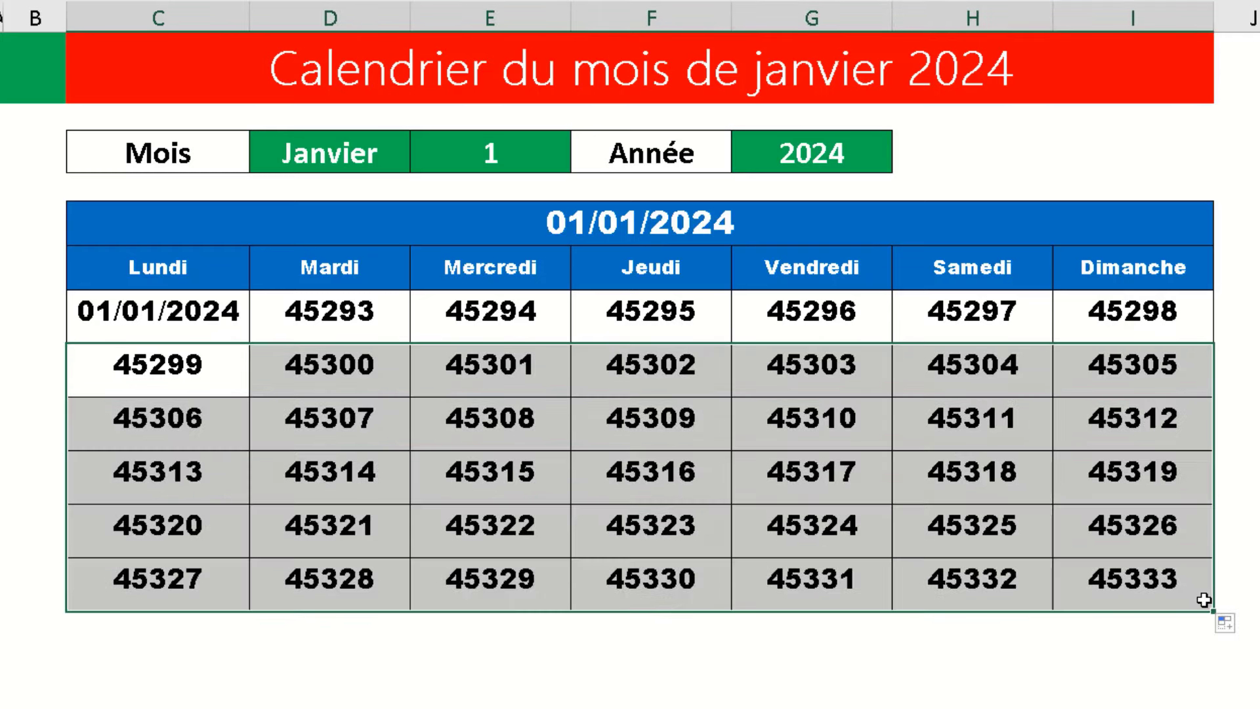
- Apply the custom number format mmmm - aaaa to the merged blue header cell C5
left_click(330, 682)
left_click(558, 227)
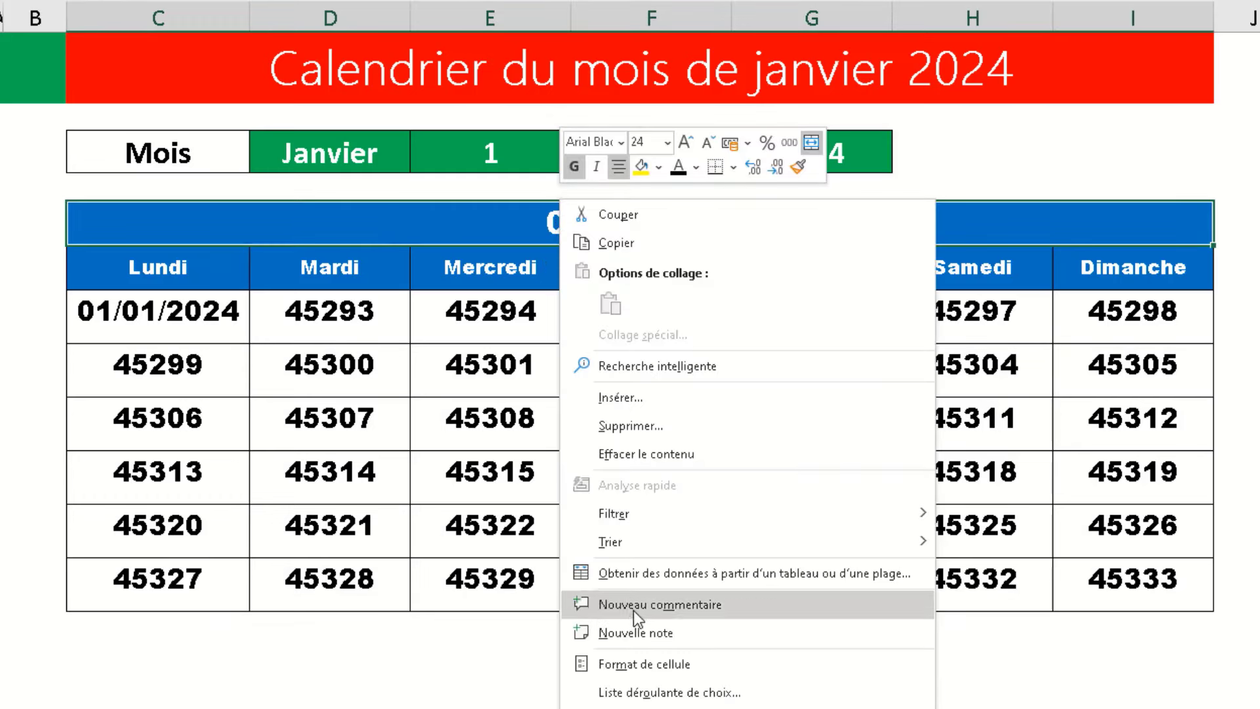
left_click(631, 664)
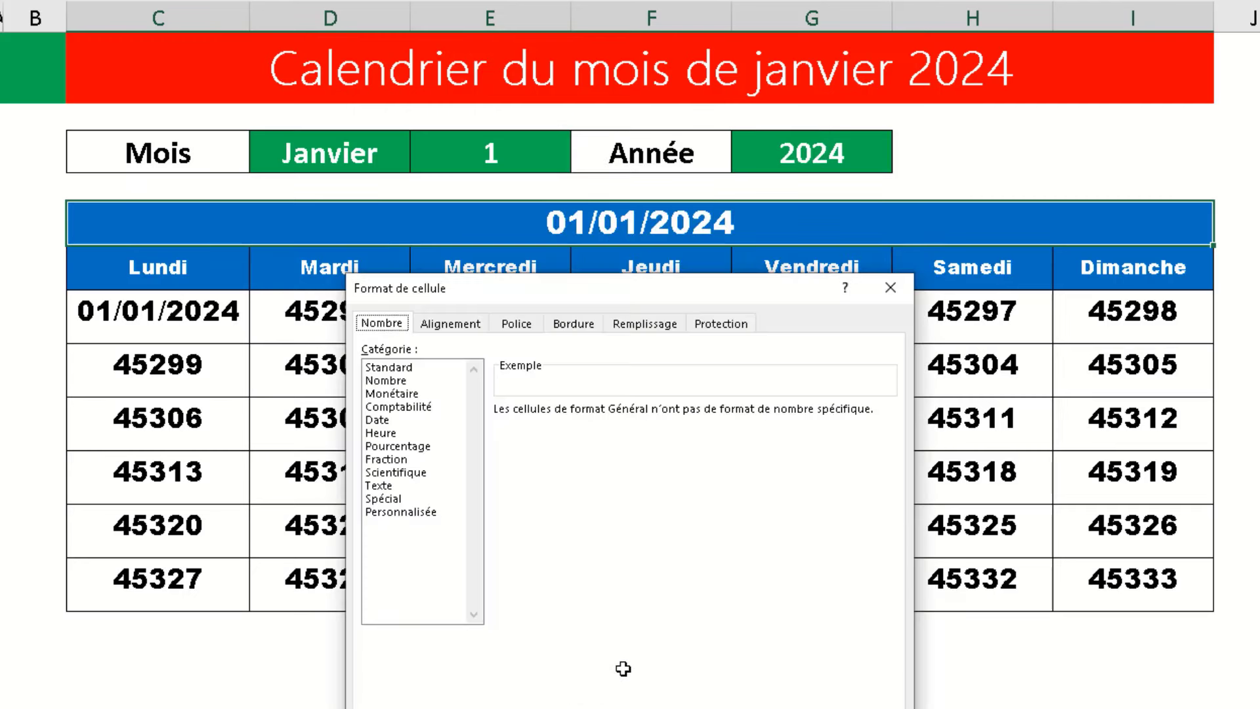
left_click(433, 514)
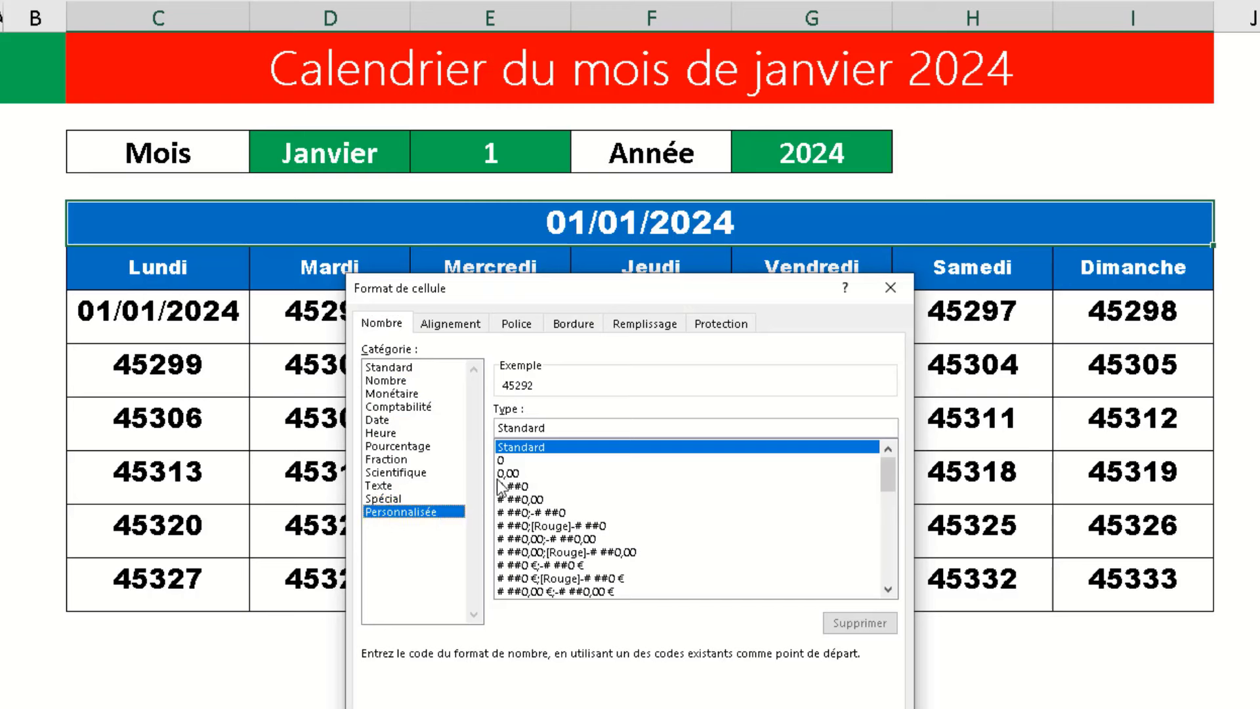
left_click_drag(546, 428, 493, 430)
key("Delete")
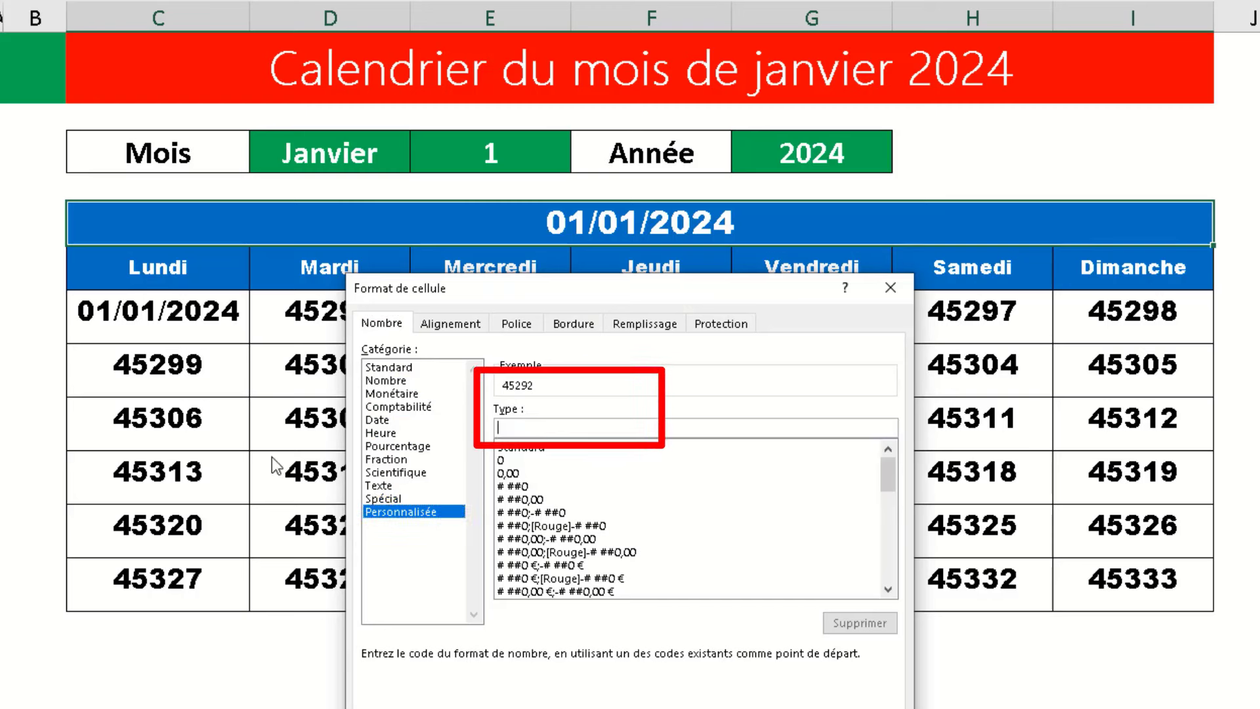
type("mmmm")
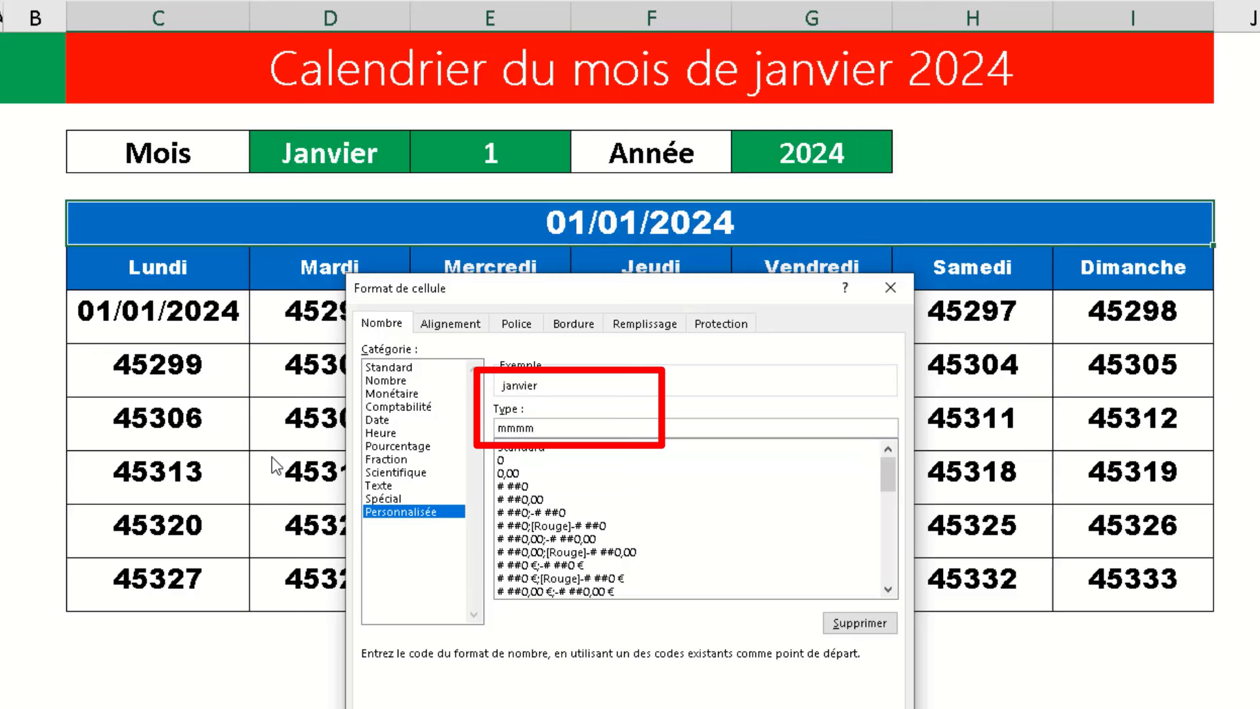
type(" - aaaa")
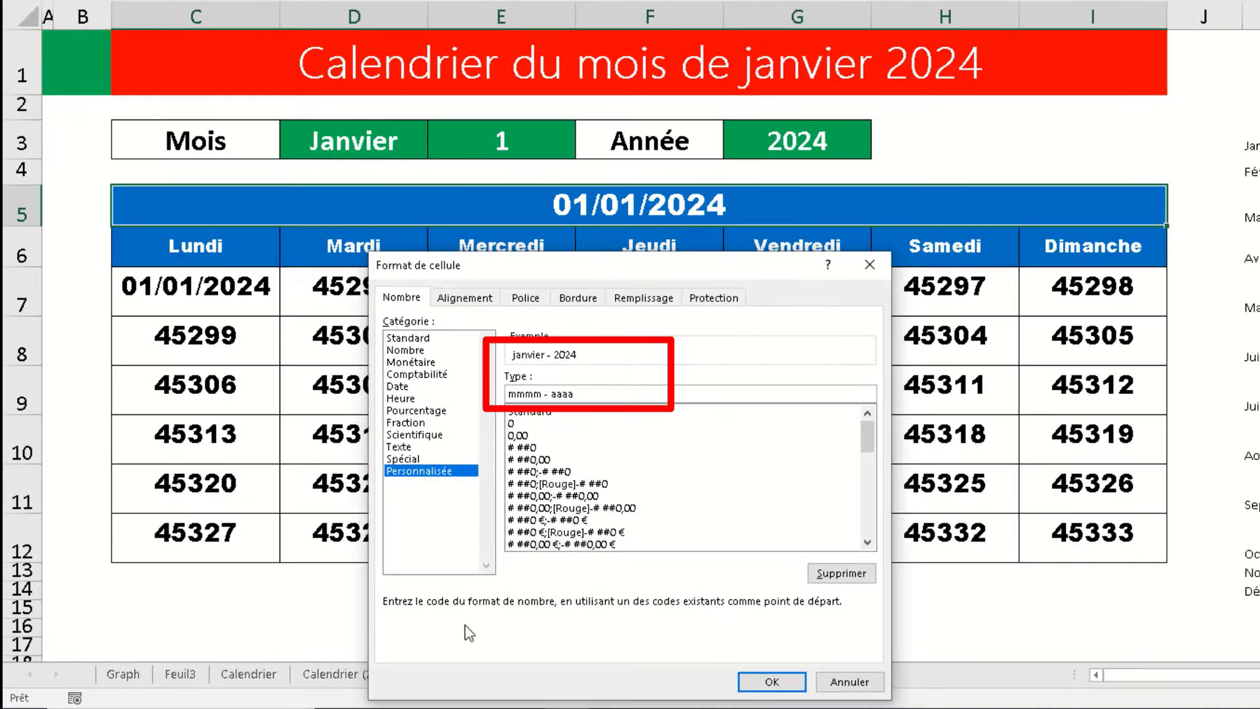
left_click(763, 682)
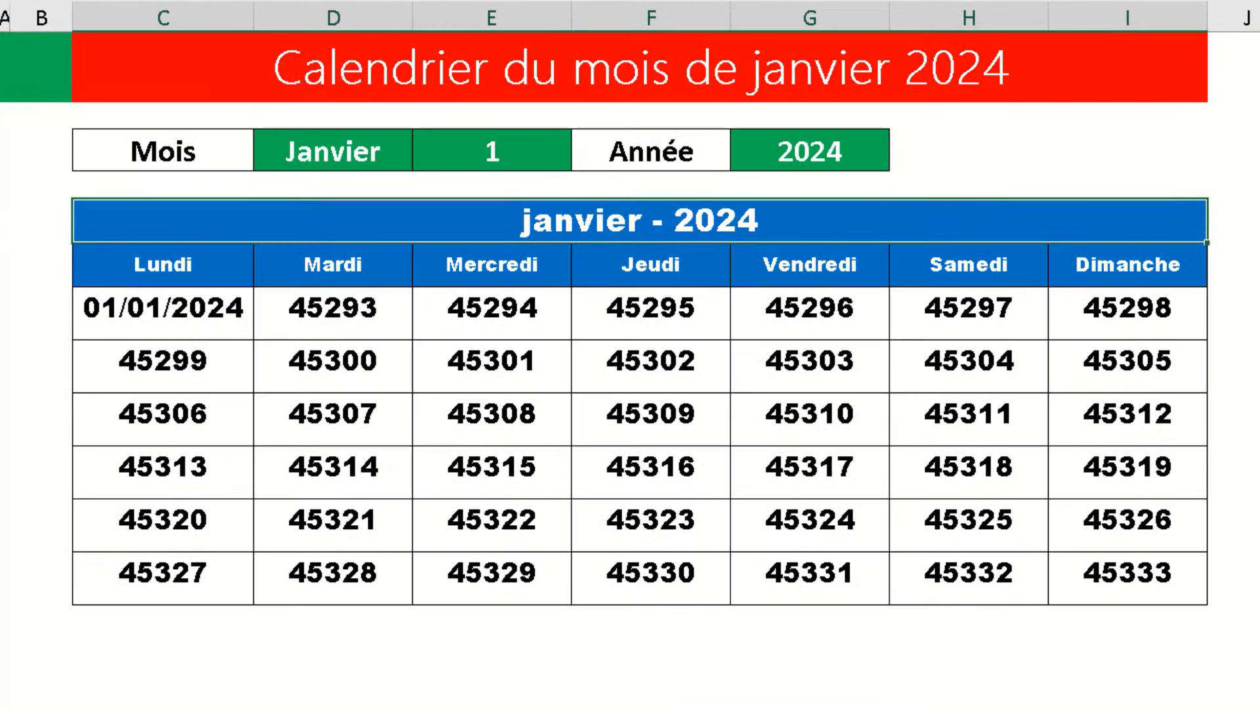
- Apply the custom number format j to the calendar's date cells C7:I12
left_click_drag(181, 321, 1107, 583)
right_click(643, 470)
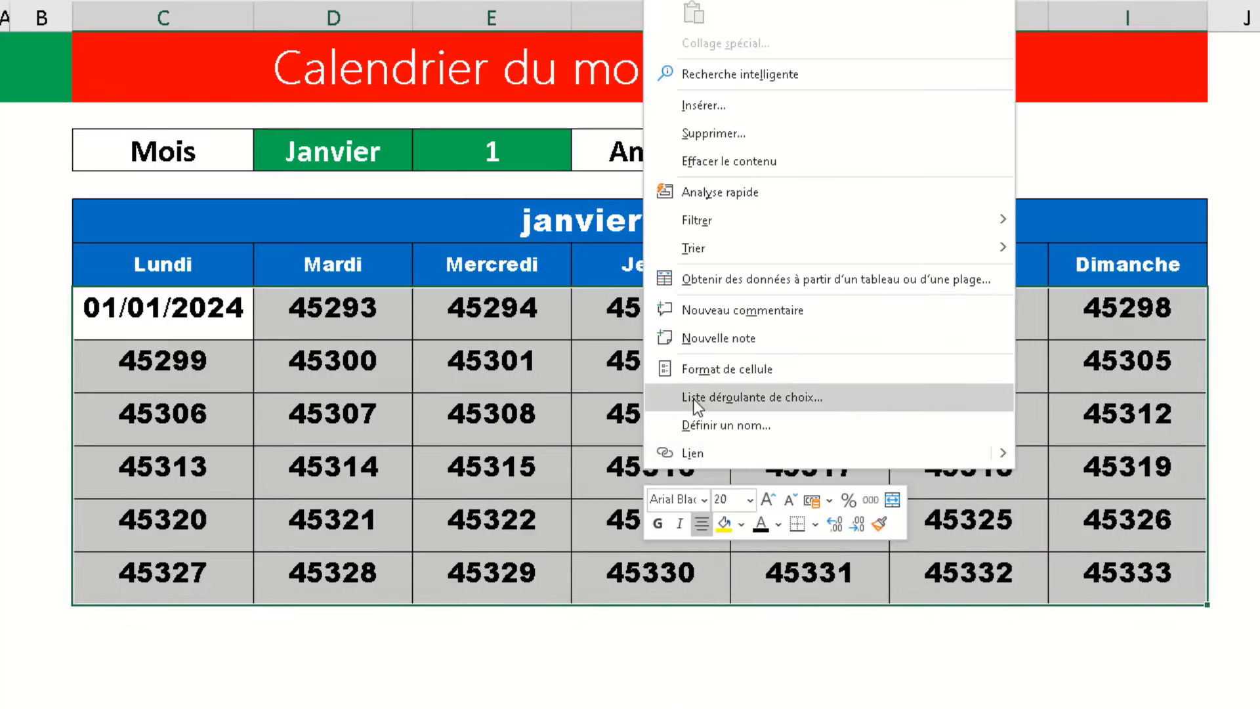
left_click(706, 380)
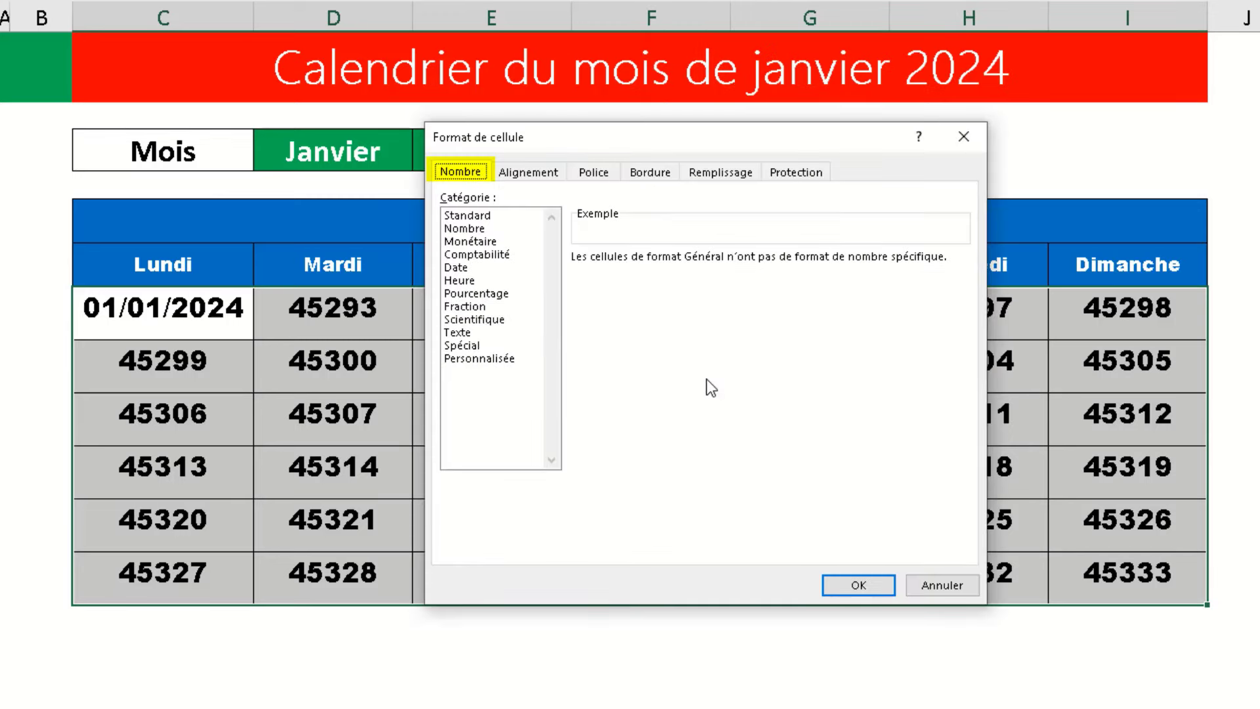
left_click(470, 361)
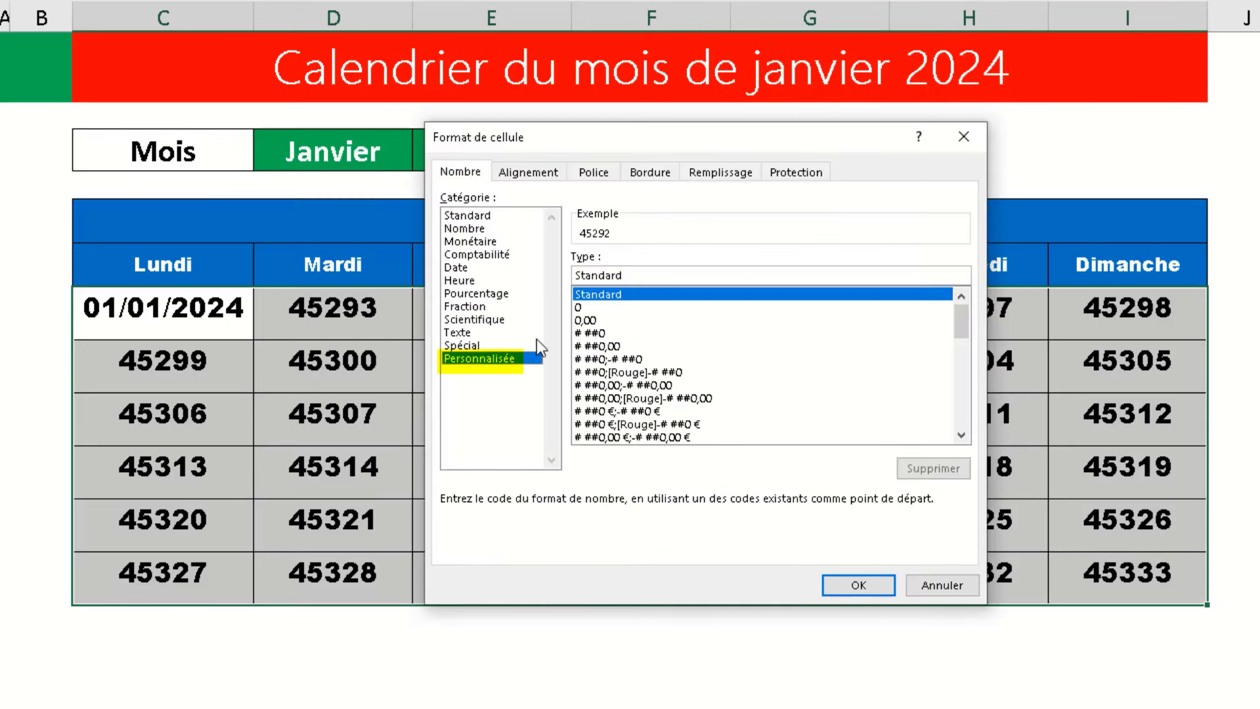
left_click_drag(621, 275, 548, 267)
key("BackSpace")
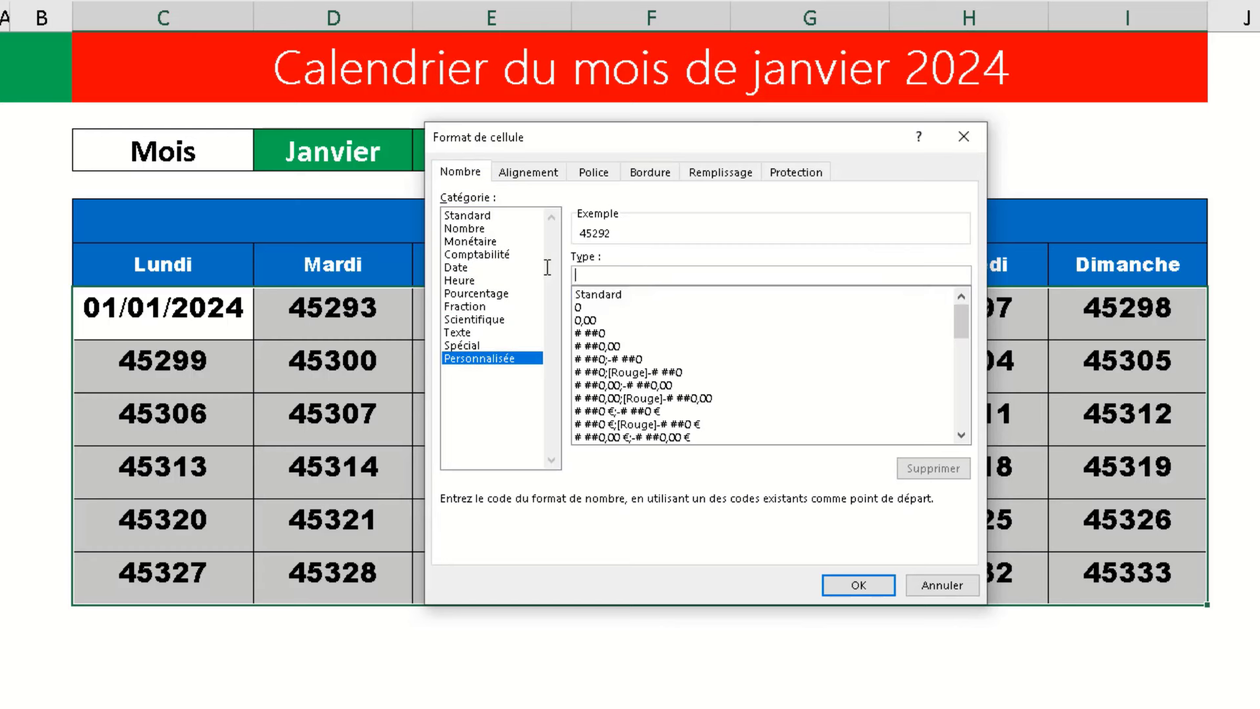
type("j")
left_click(853, 585)
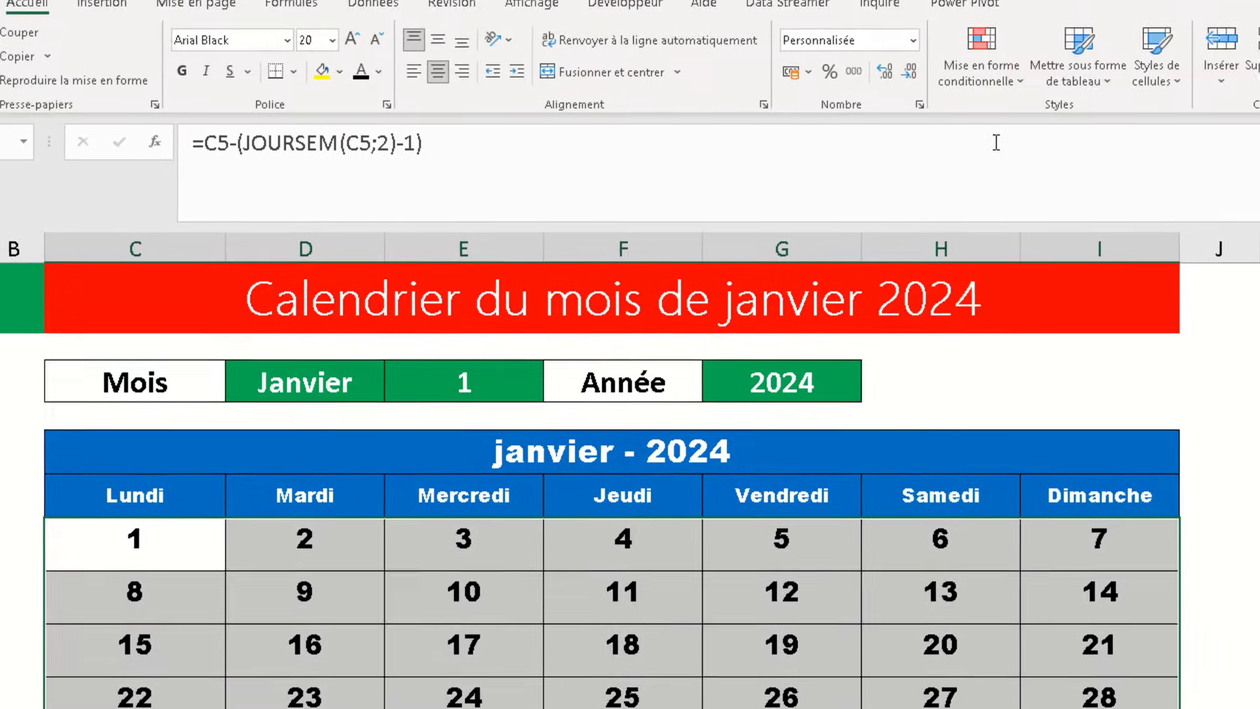
- Start a formula-based conditional formatting rule for the date cells C7:I12 with the formula =mois(C7)<>$E$3
left_click(1018, 88)
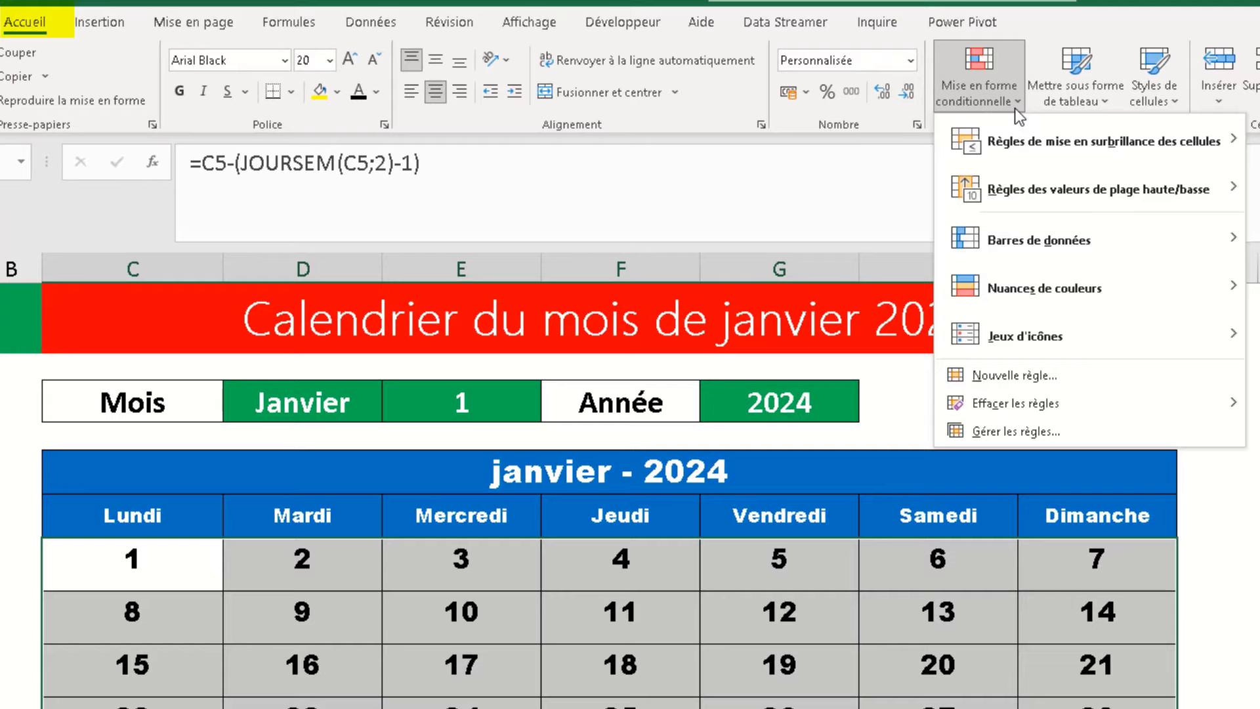
left_click(1113, 376)
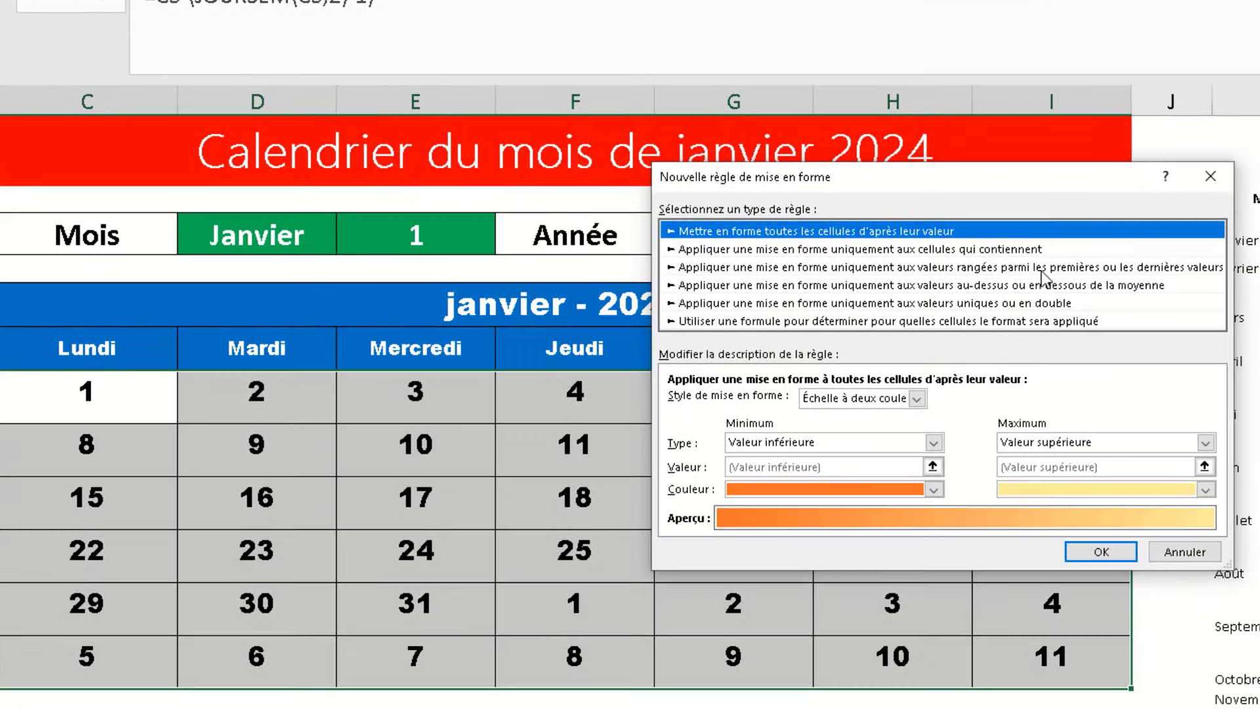
left_click(1114, 321)
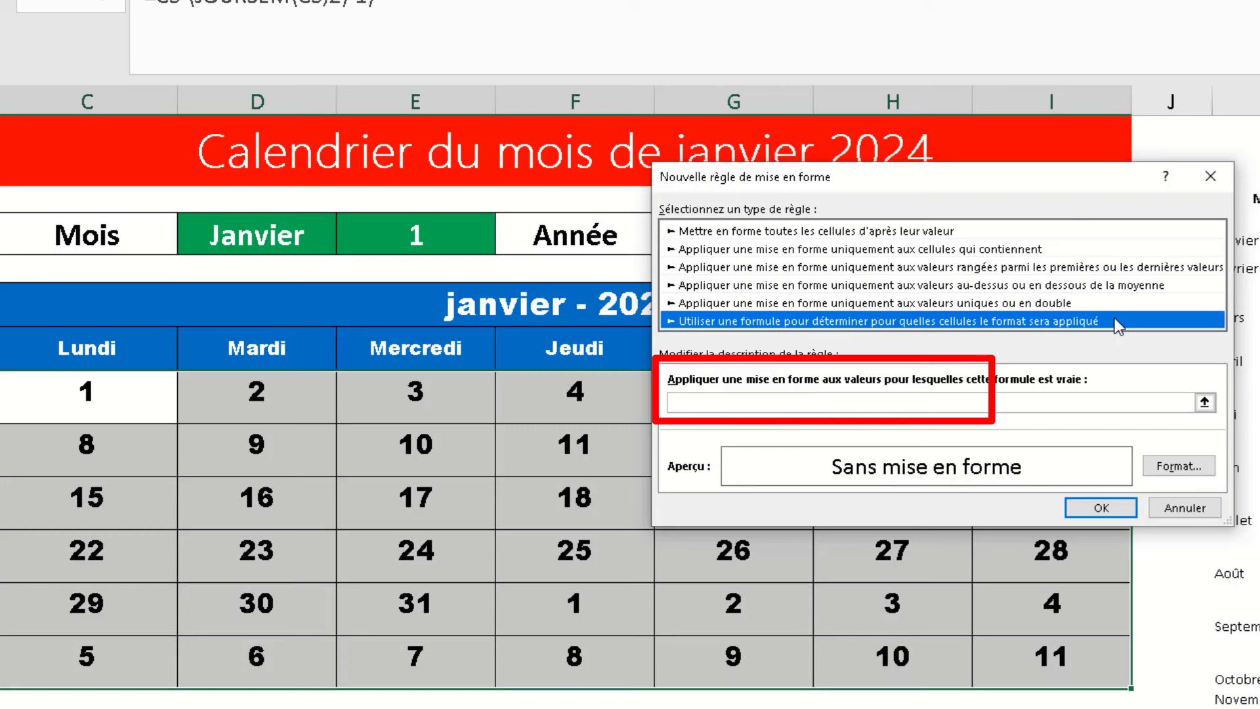
left_click(736, 405)
left_click(727, 403)
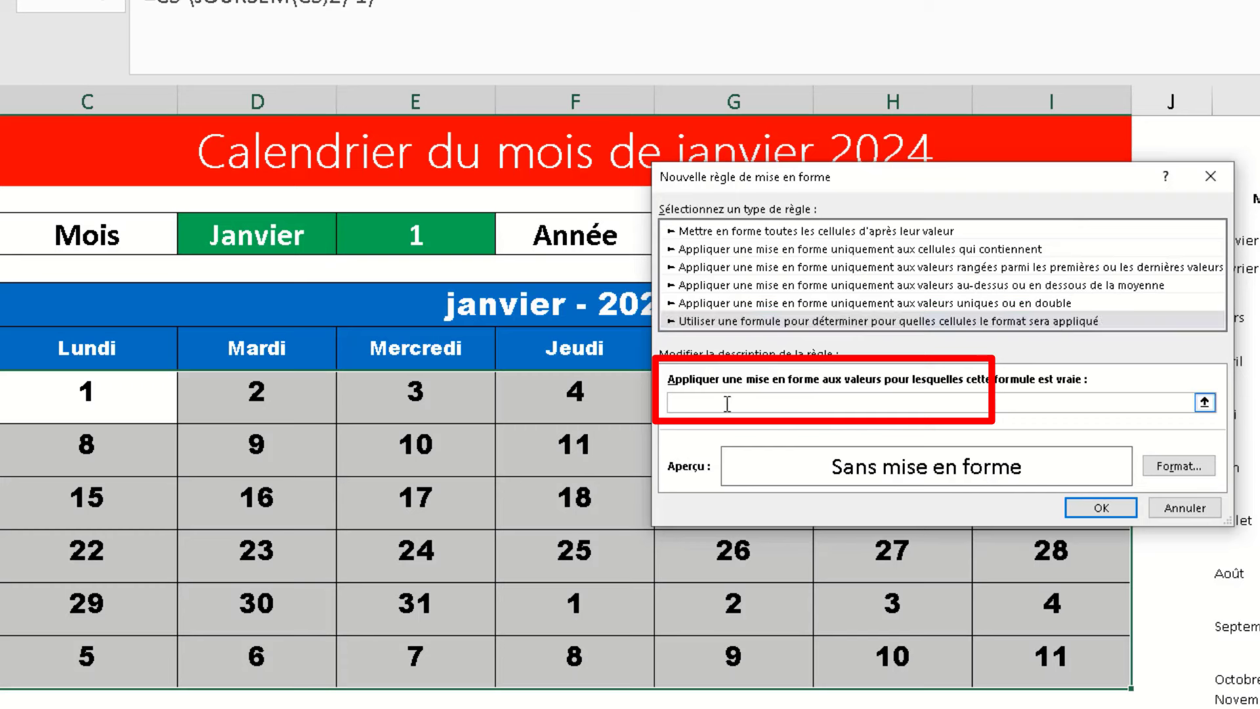
type("=mois(")
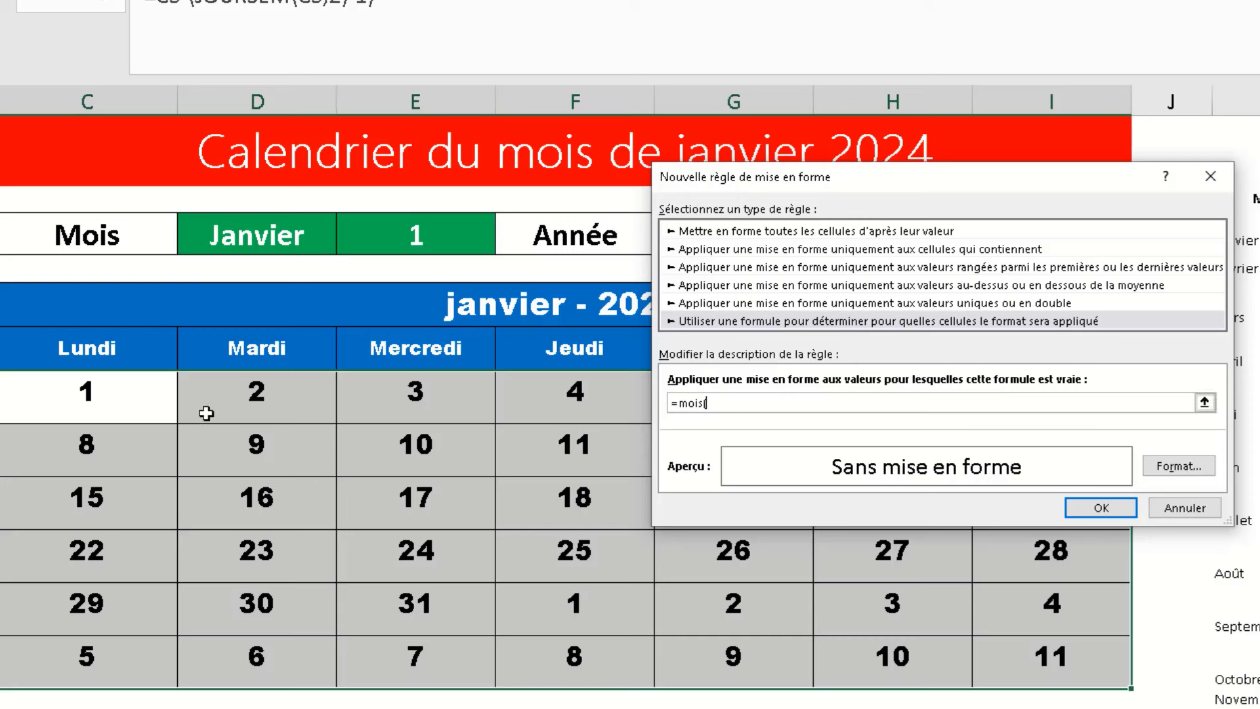
left_click(124, 408)
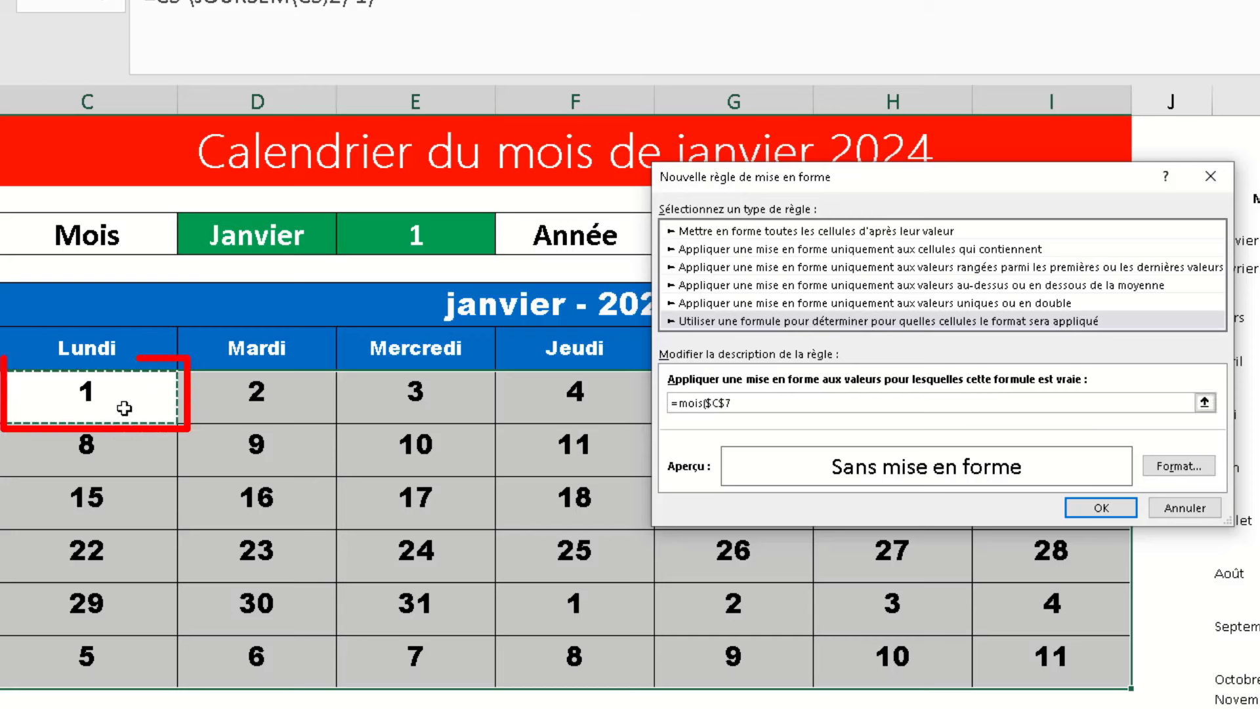
key("F4")
key("F4")
key("F4")
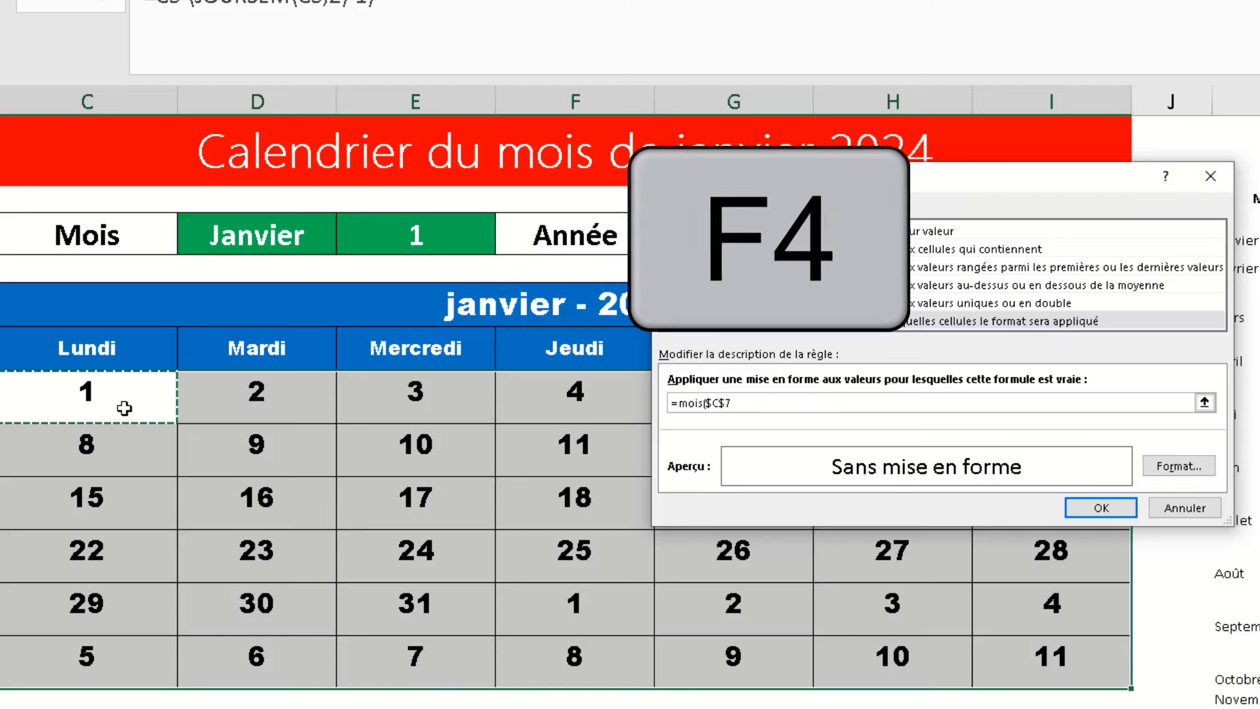
key("F4")
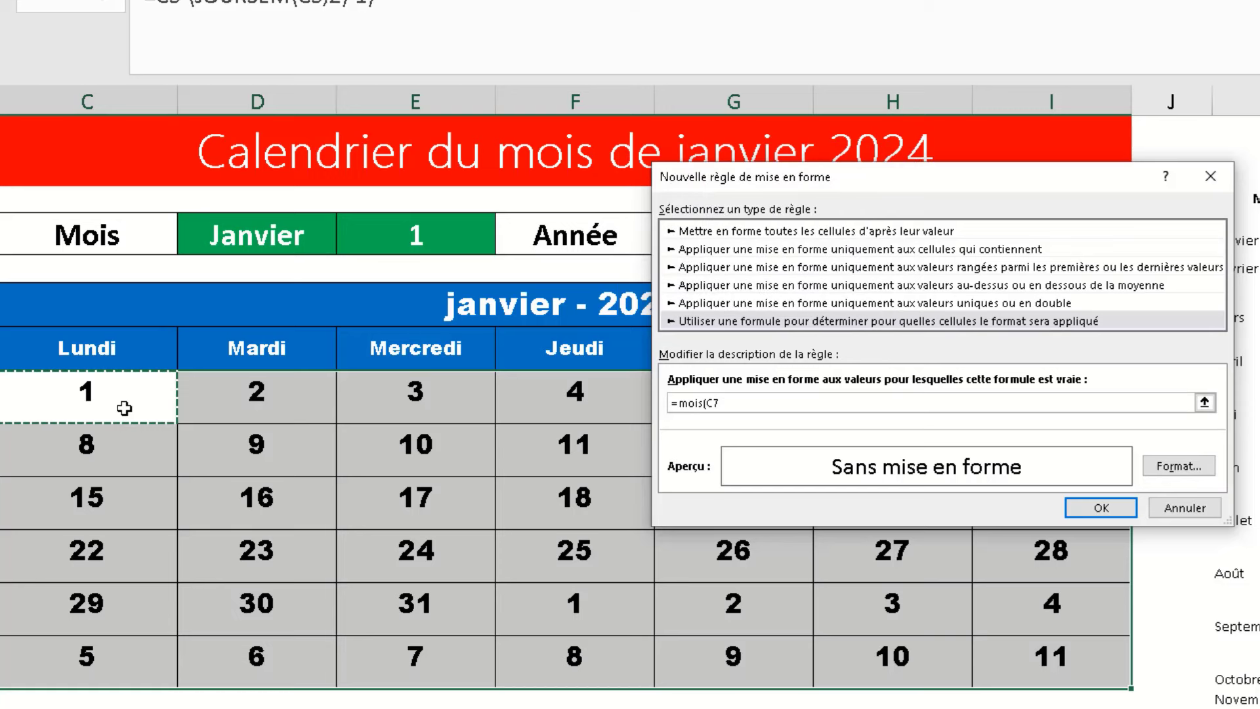
type(")<>")
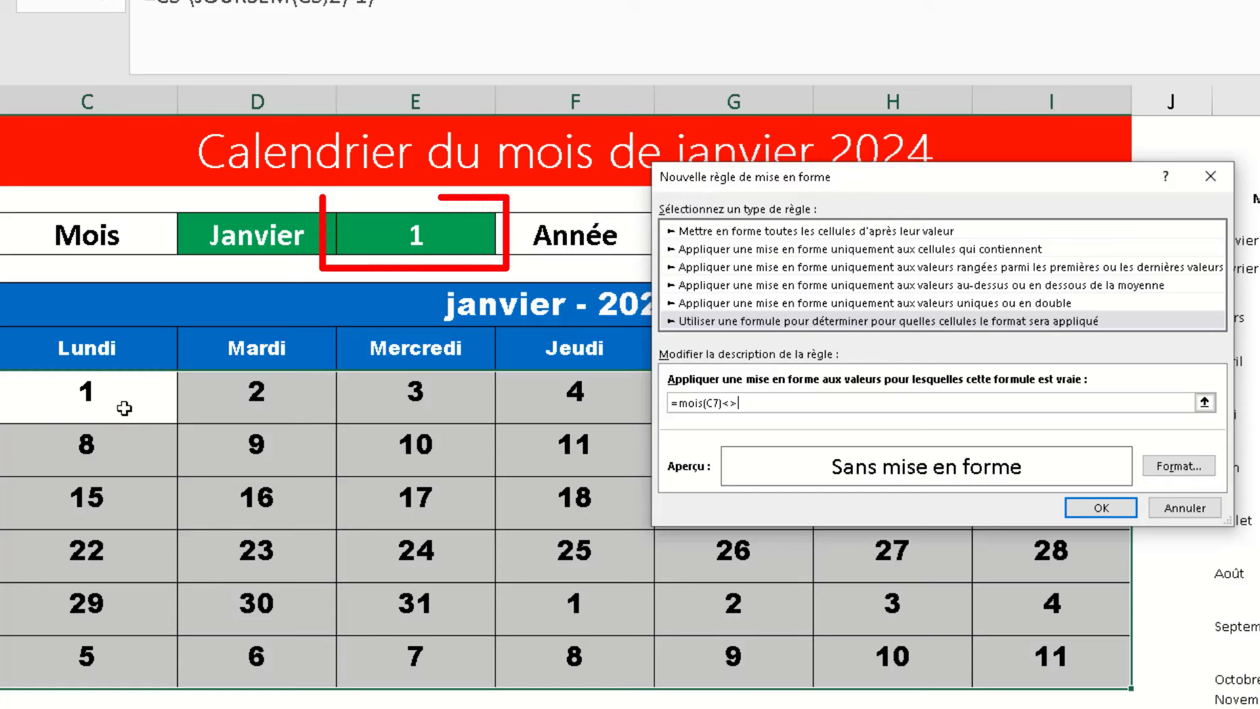
left_click(392, 238)
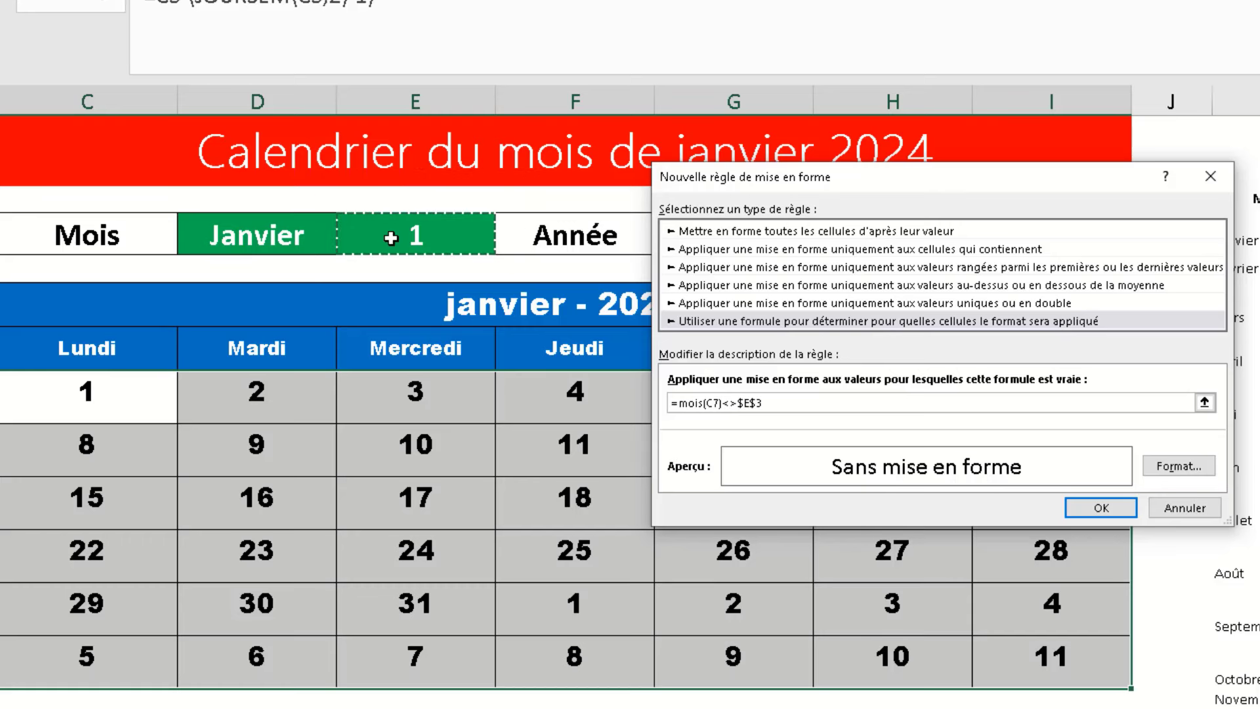
- Give the conditional formatting rule a grey theme font colour and apply it to the date grid
left_click(1153, 467)
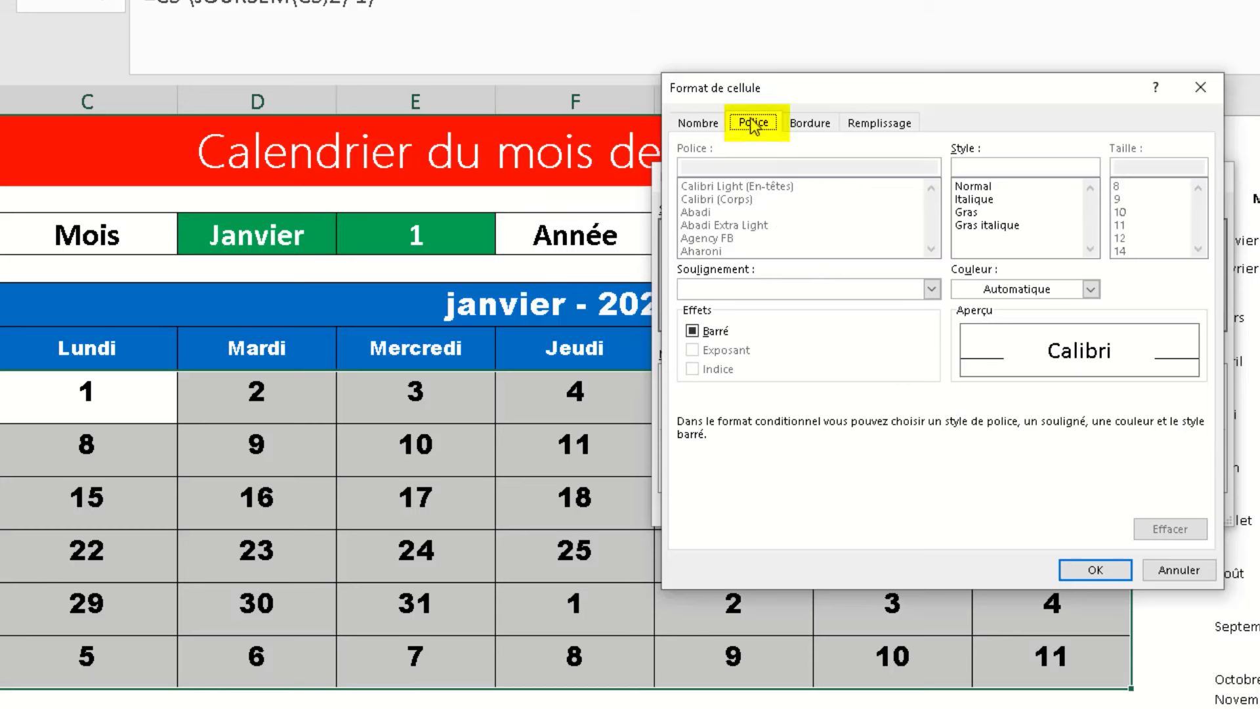
left_click(1089, 290)
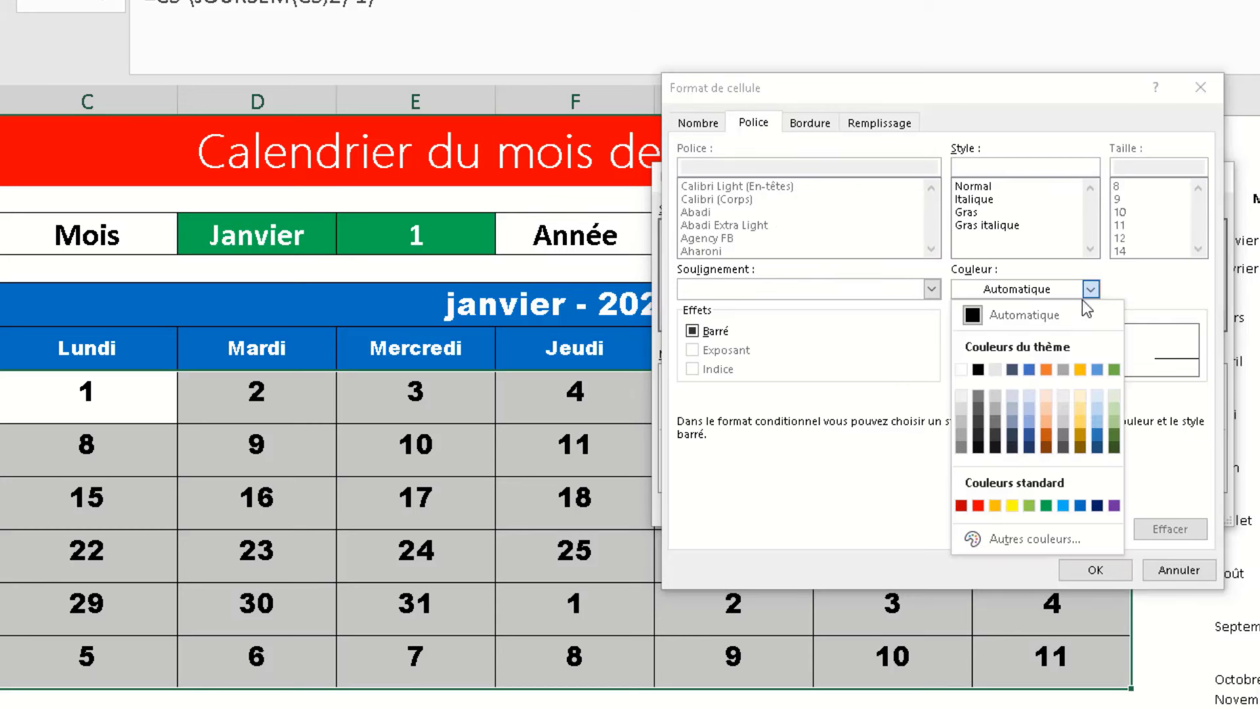
left_click(963, 431)
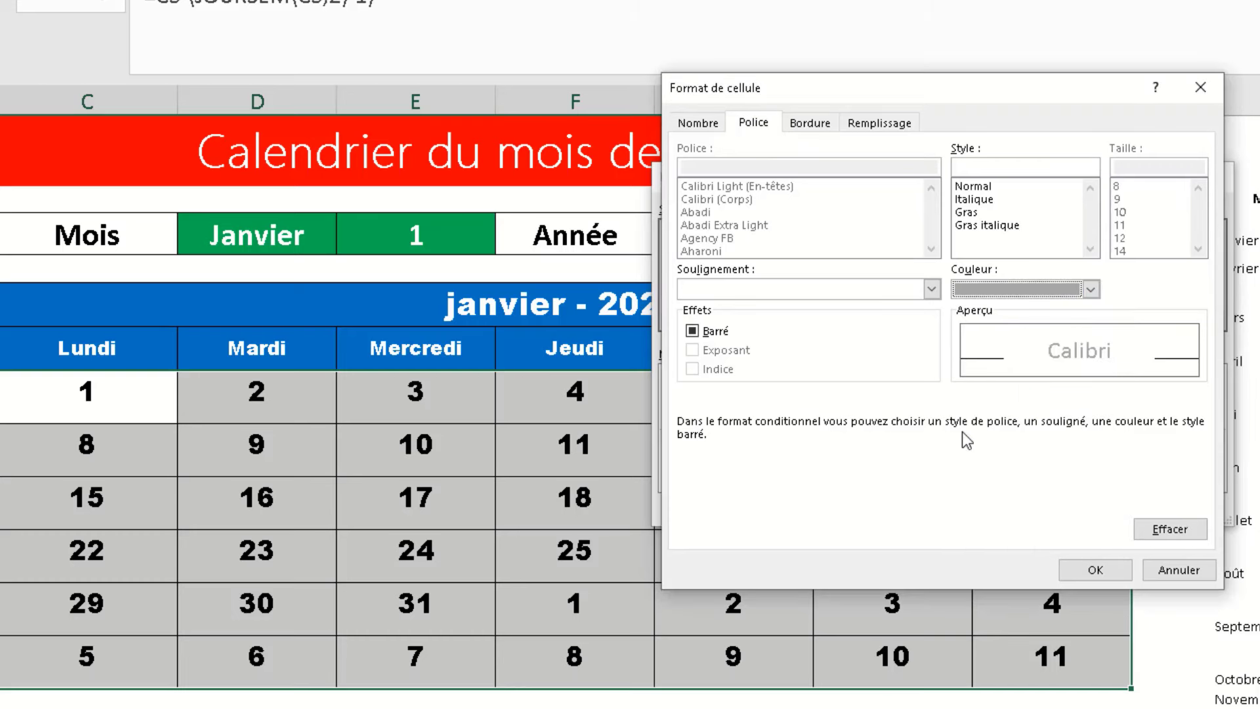
left_click(1081, 574)
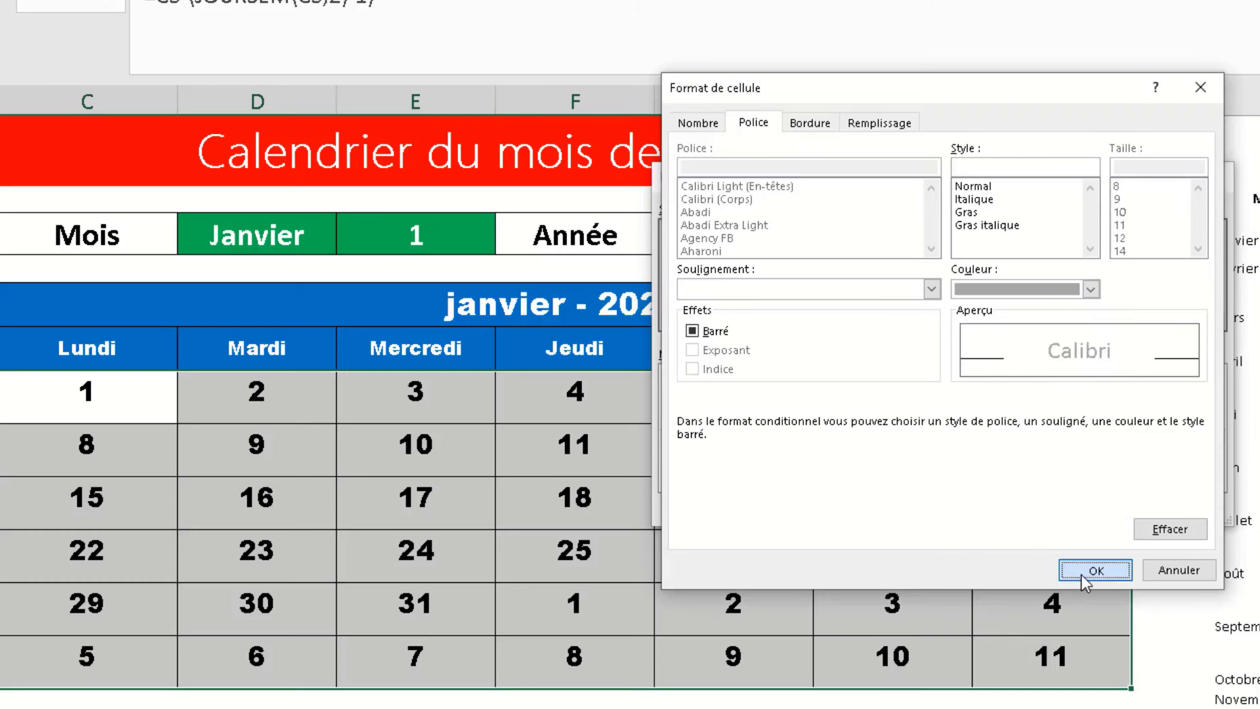
left_click(1105, 505)
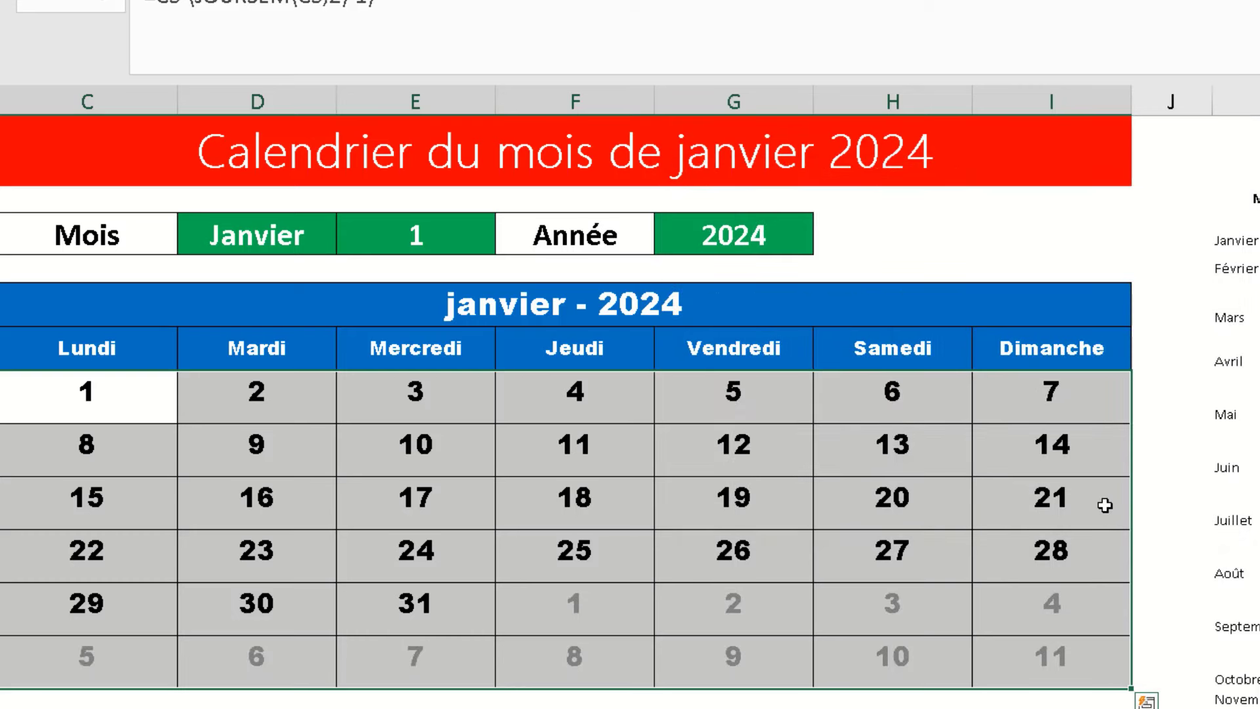
- Colour the font of the Samedi and Dimanche date cells H7:I12 standard red
left_click_drag(895, 394, 1008, 666)
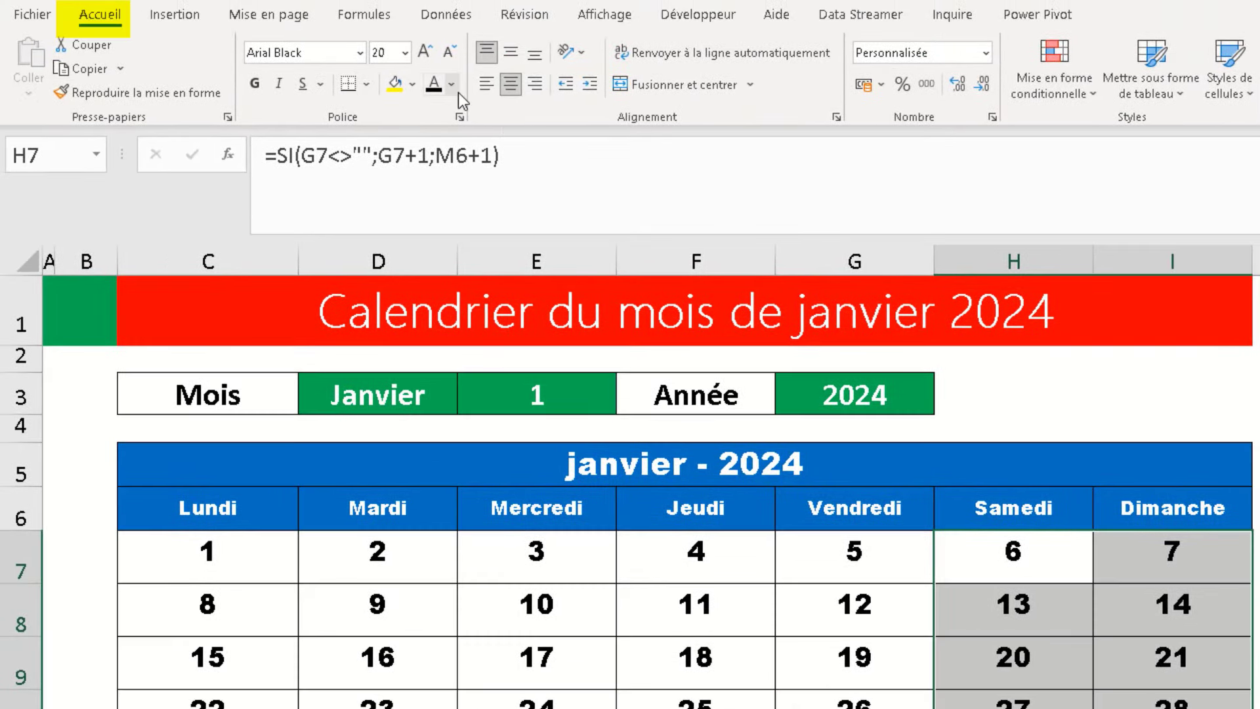
left_click(452, 85)
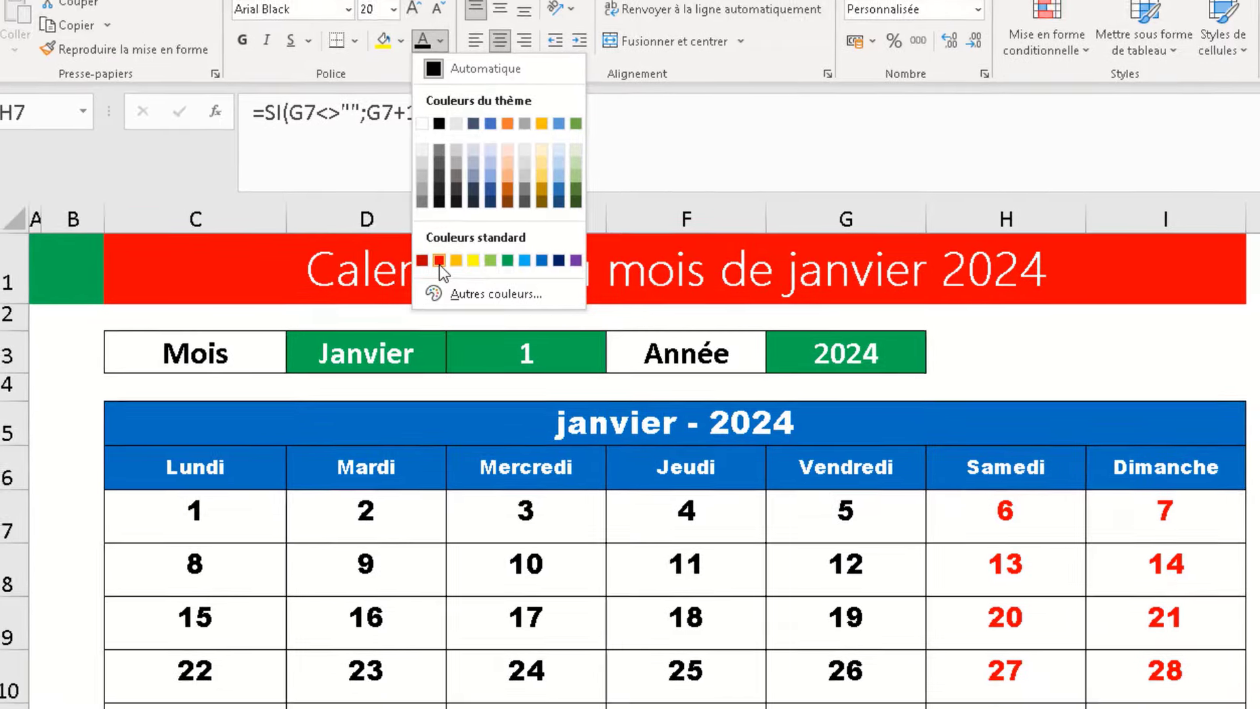
left_click(439, 266)
- Test the calendar by setting the month drop-down in cell D3 to Mars and to Août
left_click(394, 354)
left_click(456, 363)
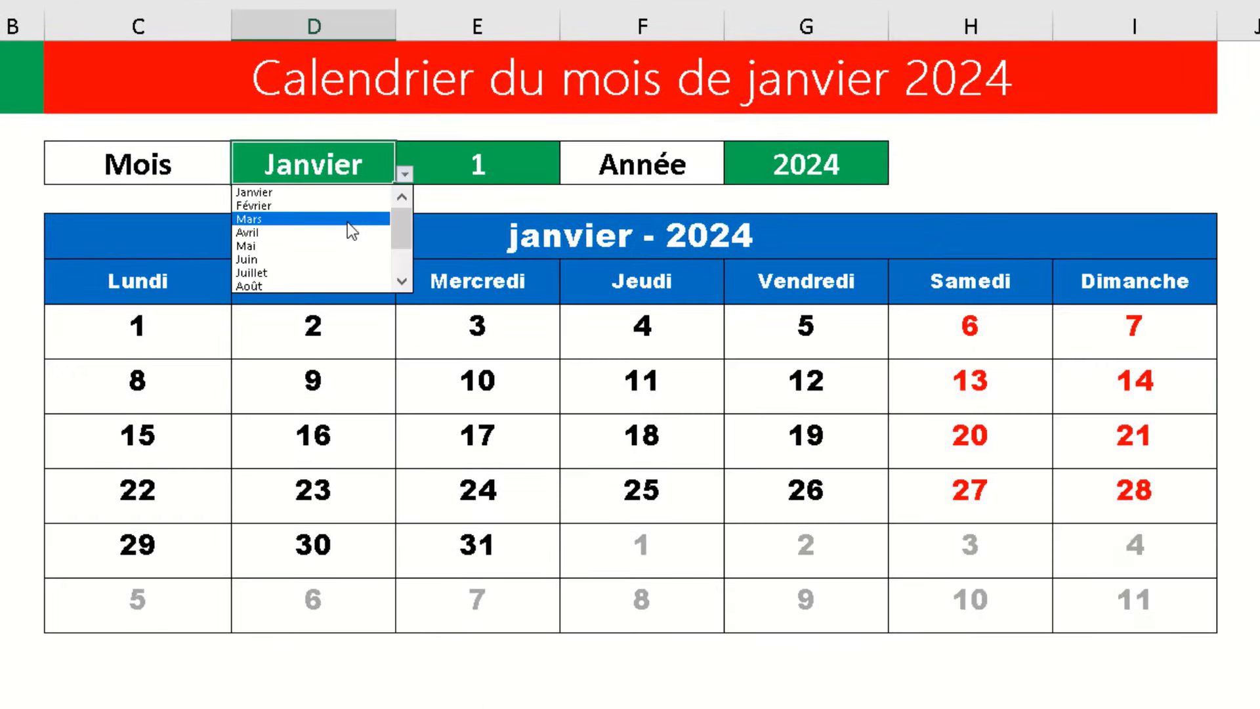
left_click(348, 221)
left_click(404, 174)
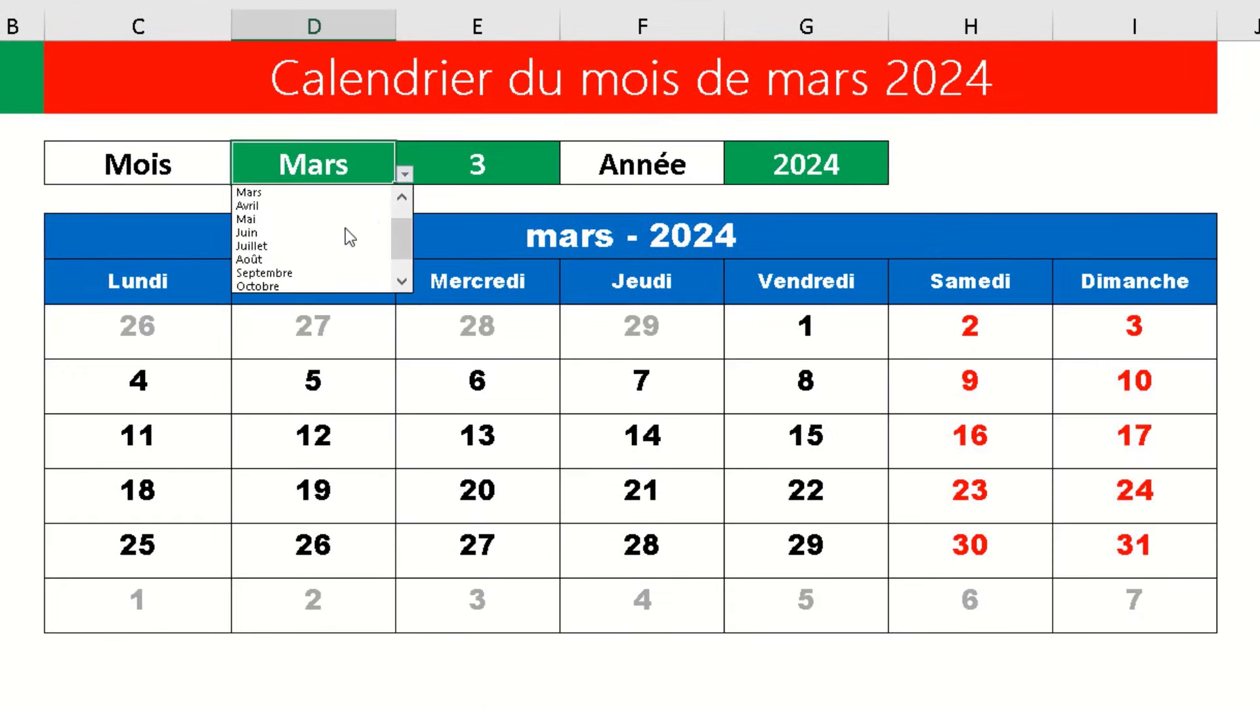
left_click(324, 260)
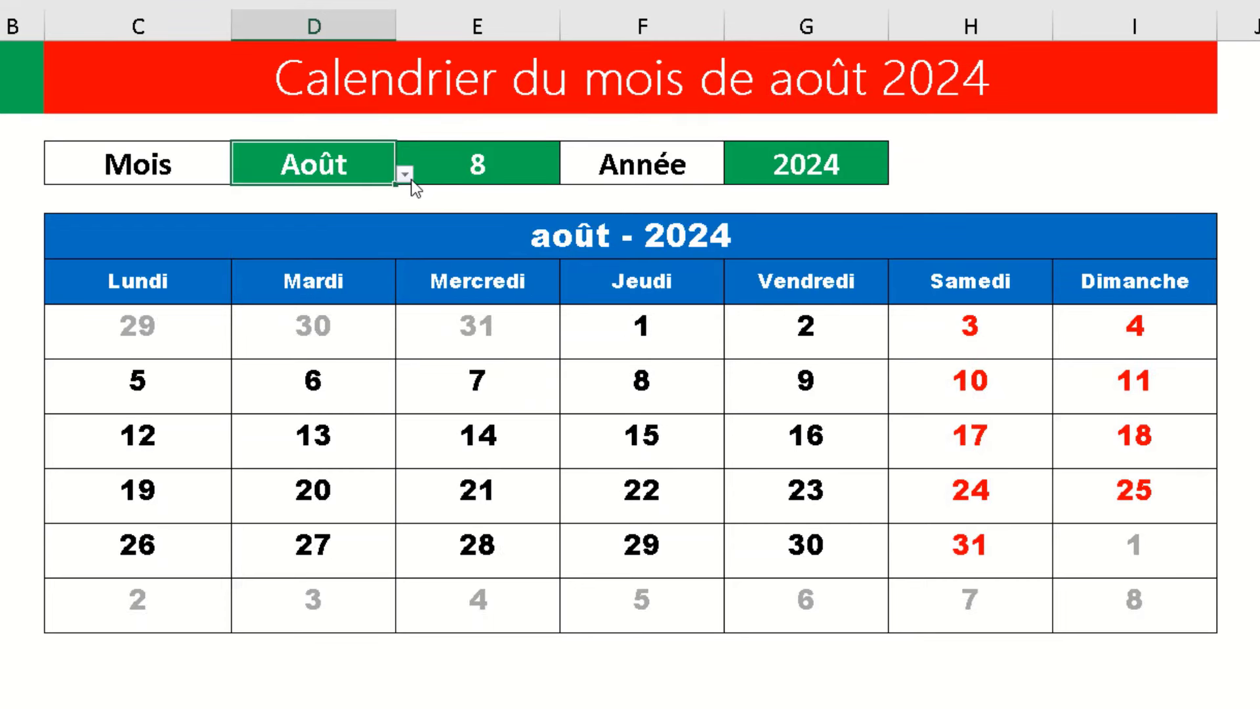
left_click(412, 180)
left_click(371, 231)
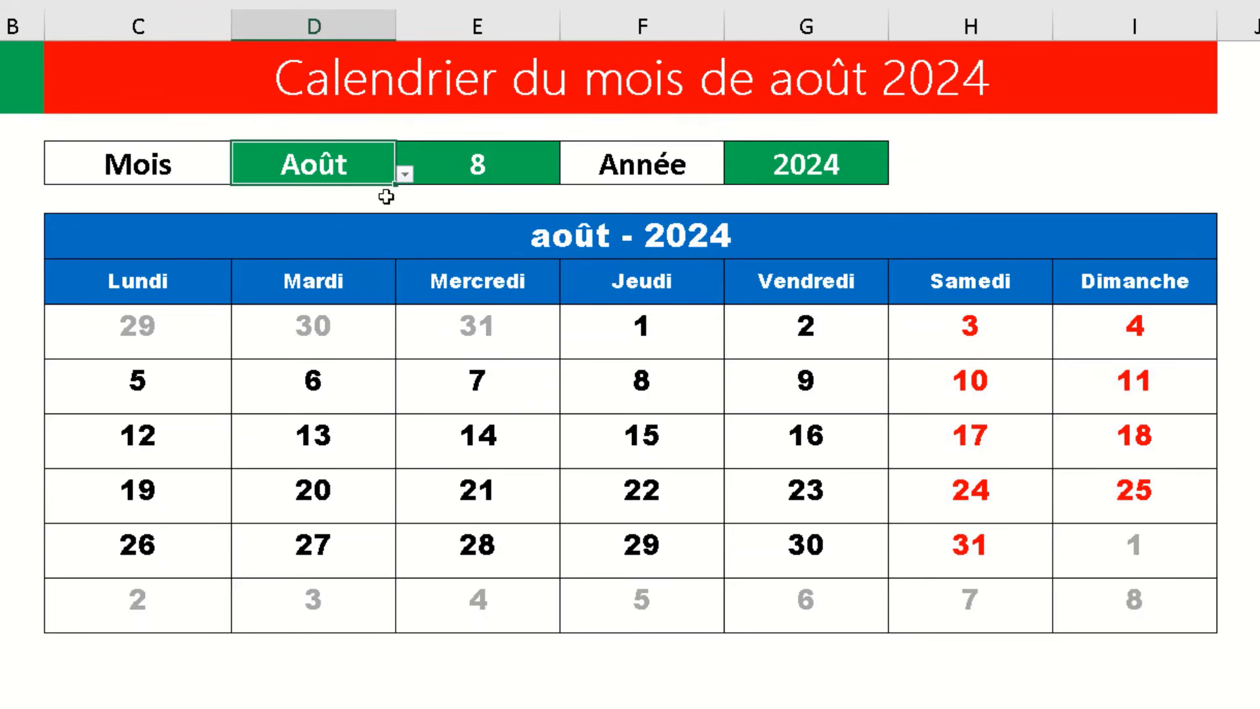